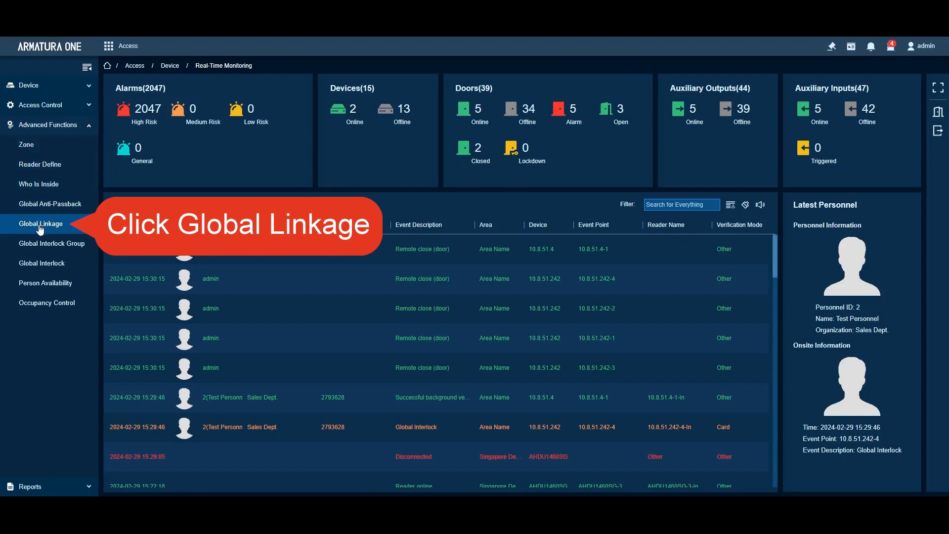
# - Start a new linkage under Global Linkage and name it Test
pyautogui.click(40, 225)
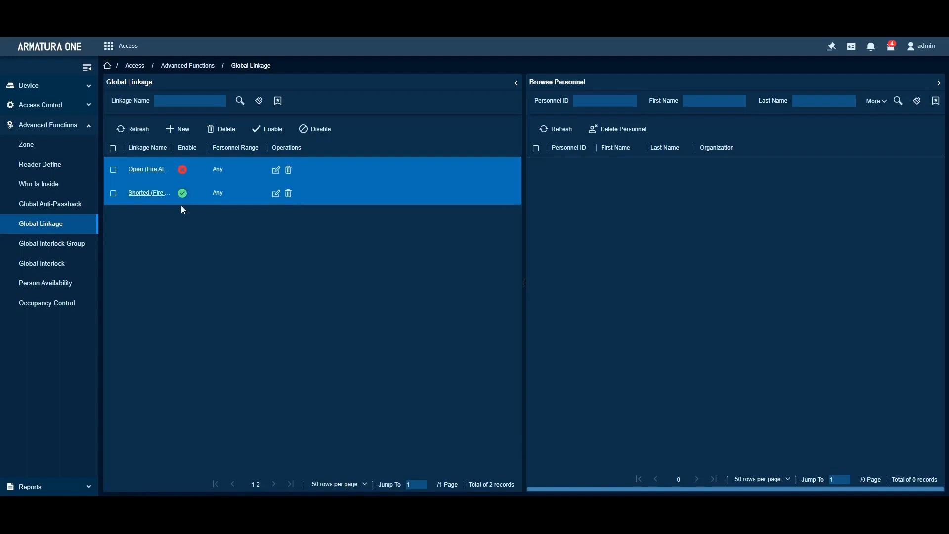
pyautogui.click(170, 134)
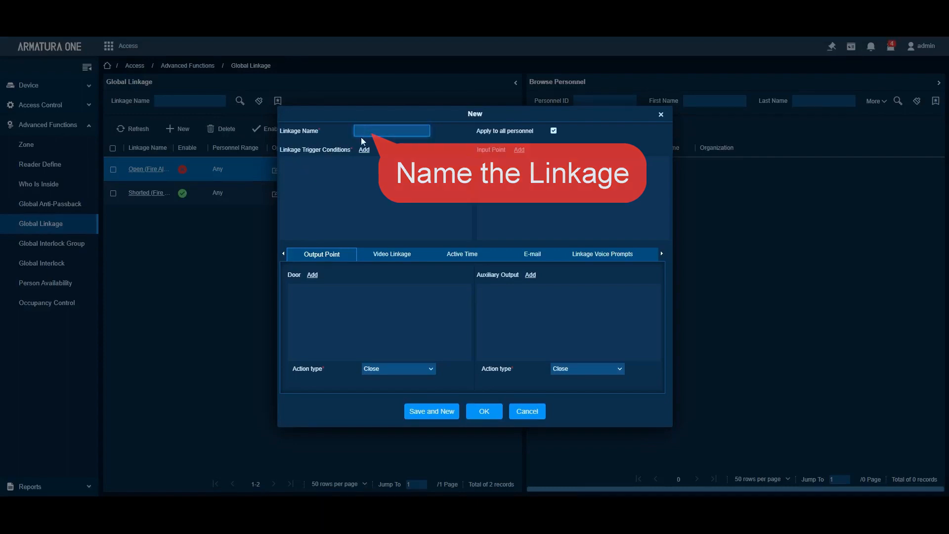
pyautogui.write('Test')
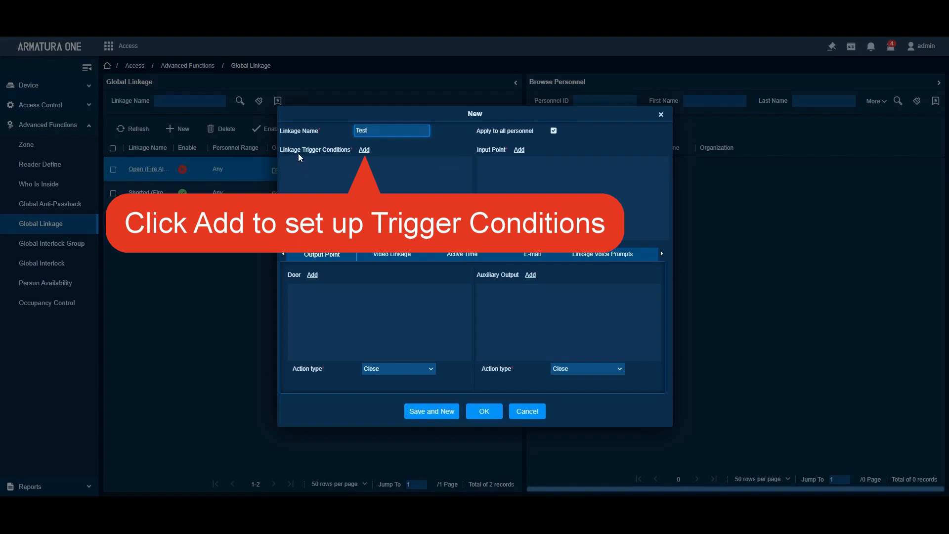
# - Open the linkage trigger condition choices and review the Door Event, Auxiliary Input Event and Device Event categories
pyautogui.click(364, 149)
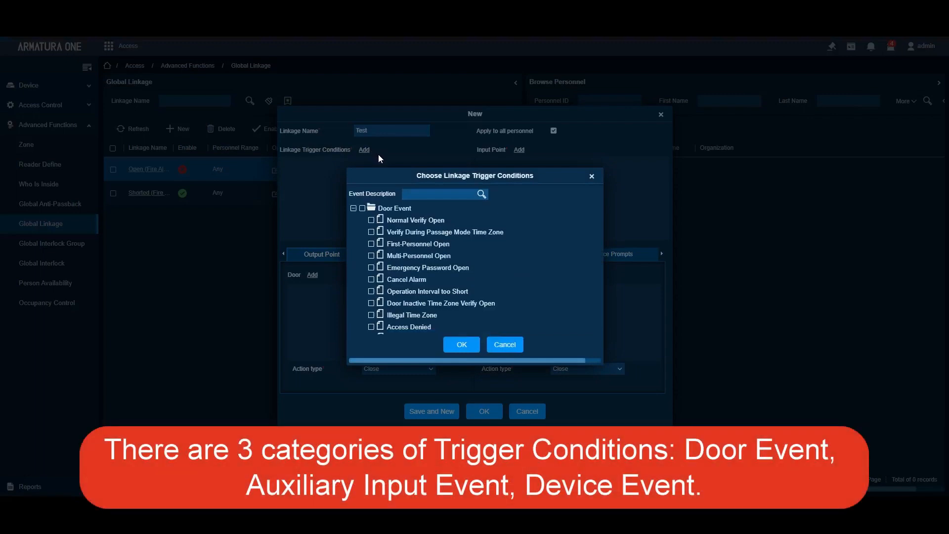
pyautogui.click(353, 209)
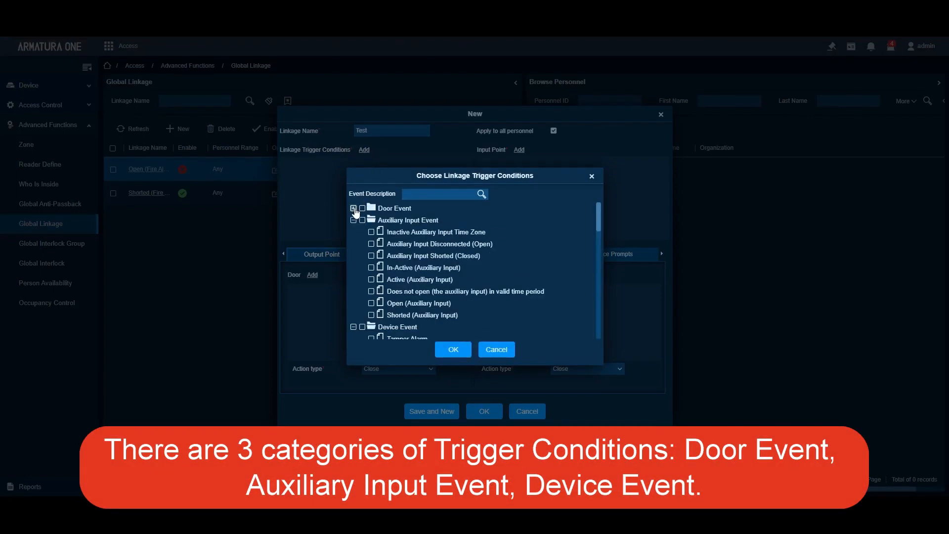
pyautogui.click(353, 220)
pyautogui.click(353, 231)
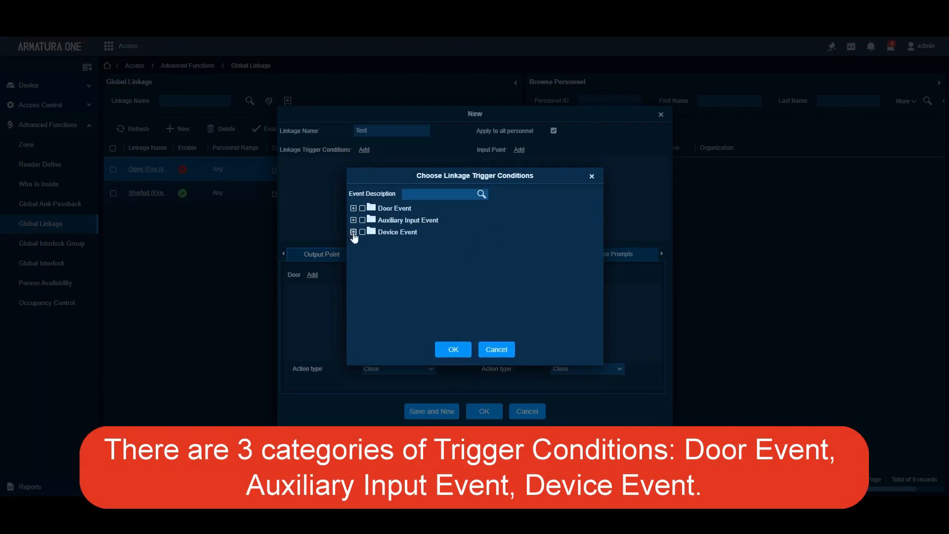
pyautogui.click(353, 232)
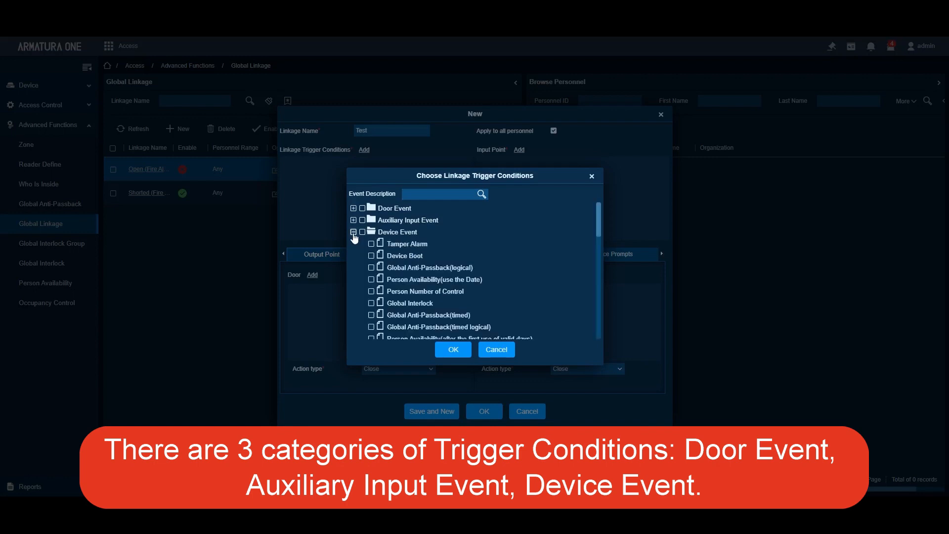
pyautogui.click(353, 232)
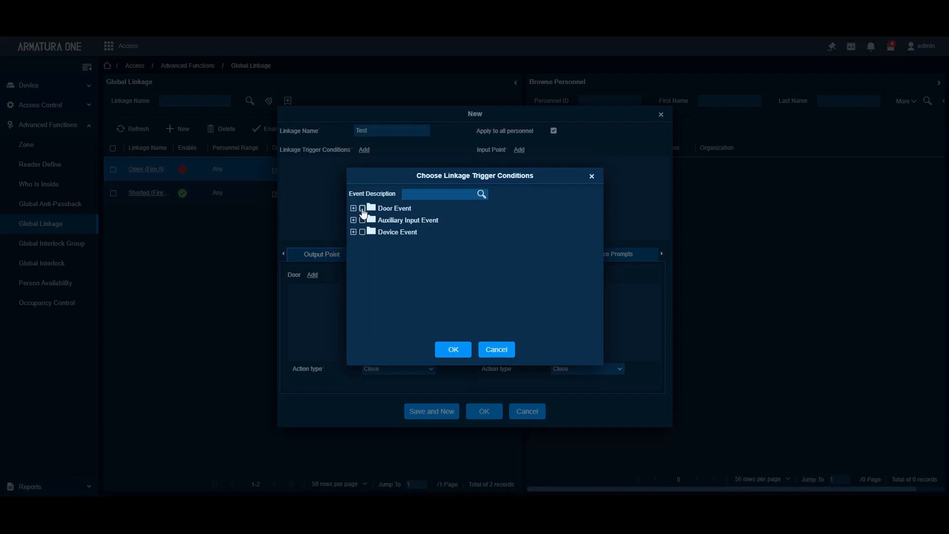
# - Try selecting the entire Door Event category and the entire Auxiliary Input Event category as trigger conditions
pyautogui.click(353, 208)
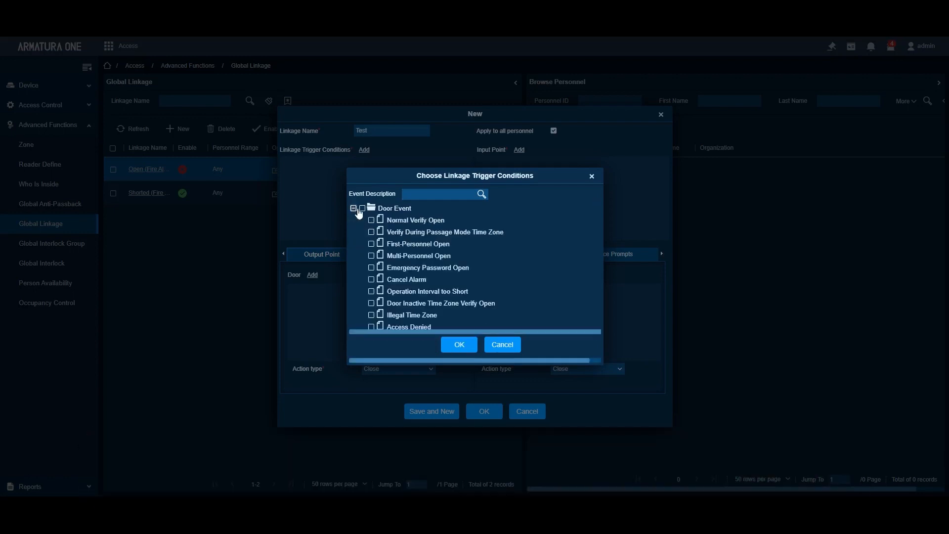
pyautogui.click(363, 209)
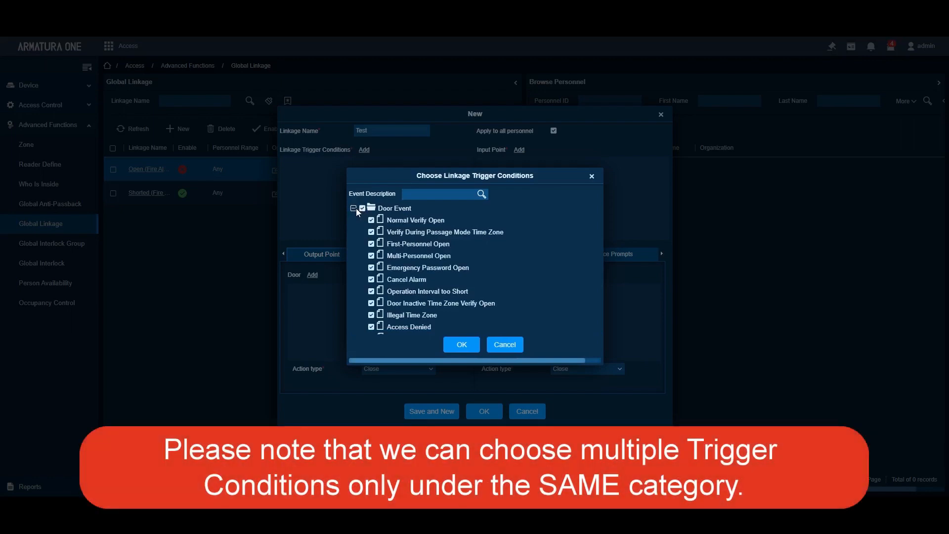
pyautogui.click(354, 208)
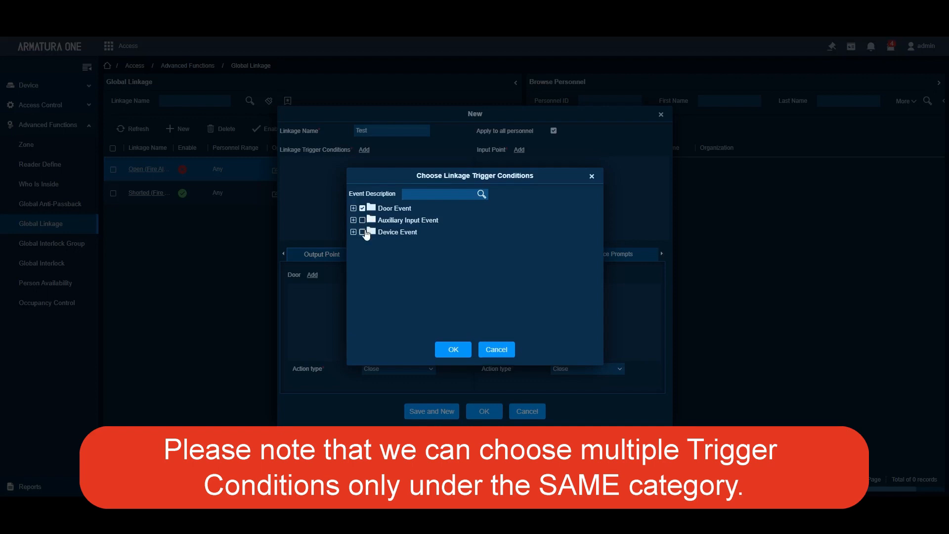
pyautogui.click(362, 220)
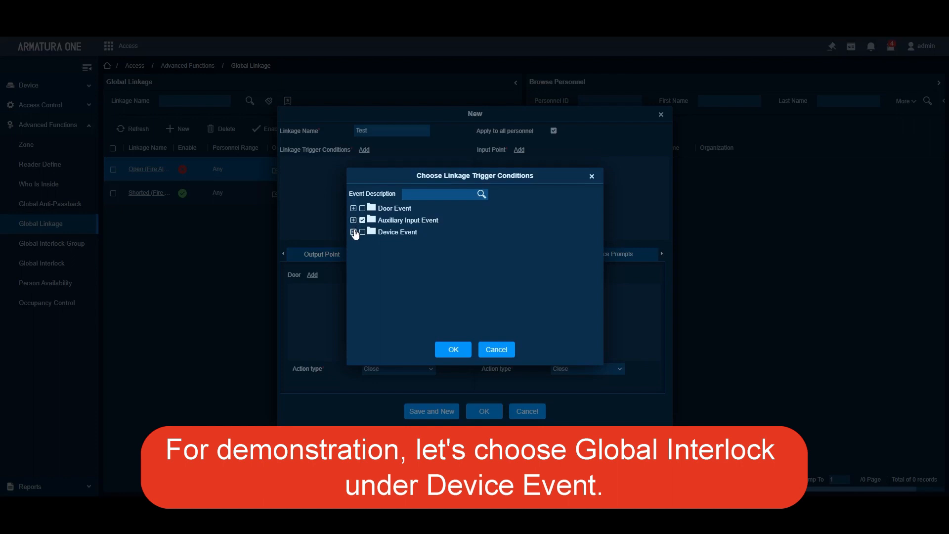
# - Choose Global Interlock under Device Event as the linkage trigger condition and confirm it
pyautogui.click(353, 232)
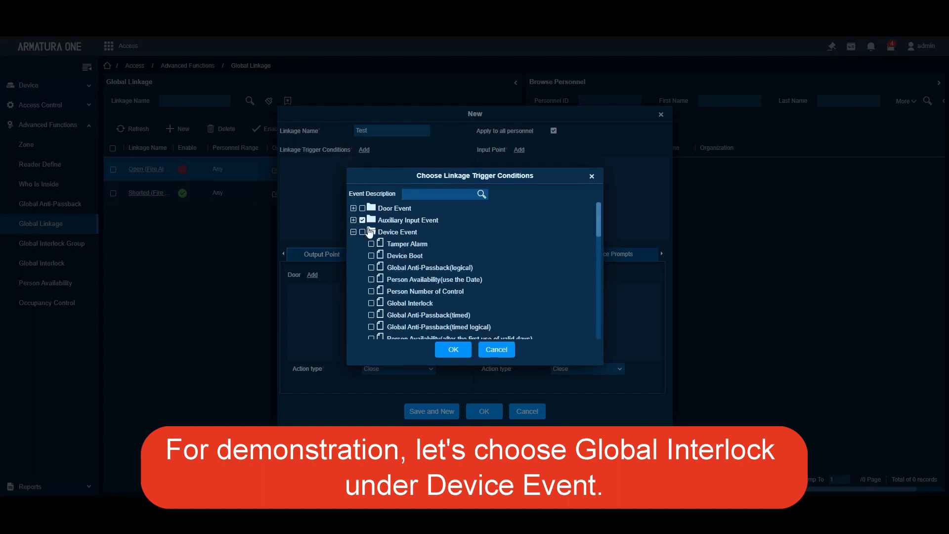
pyautogui.scroll(-1, 471, 261)
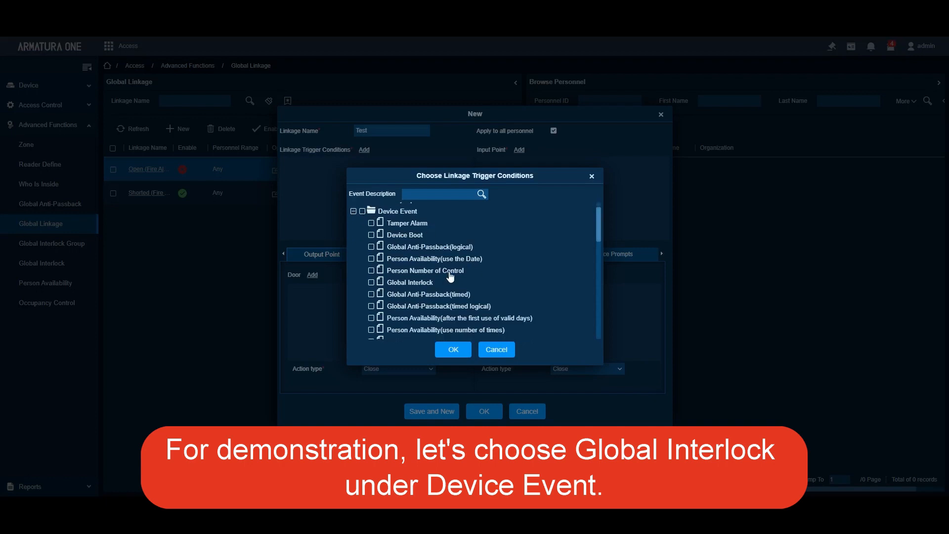
pyautogui.click(372, 283)
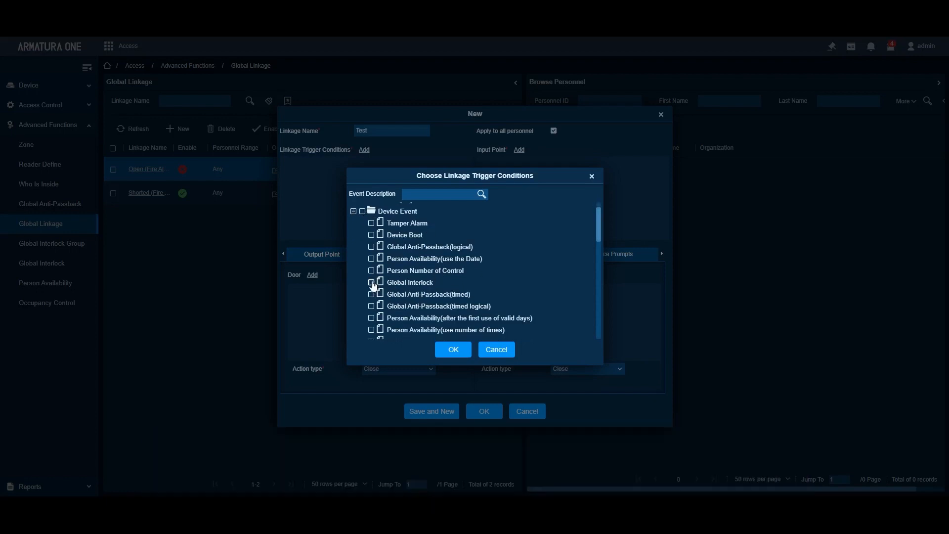
pyautogui.click(452, 350)
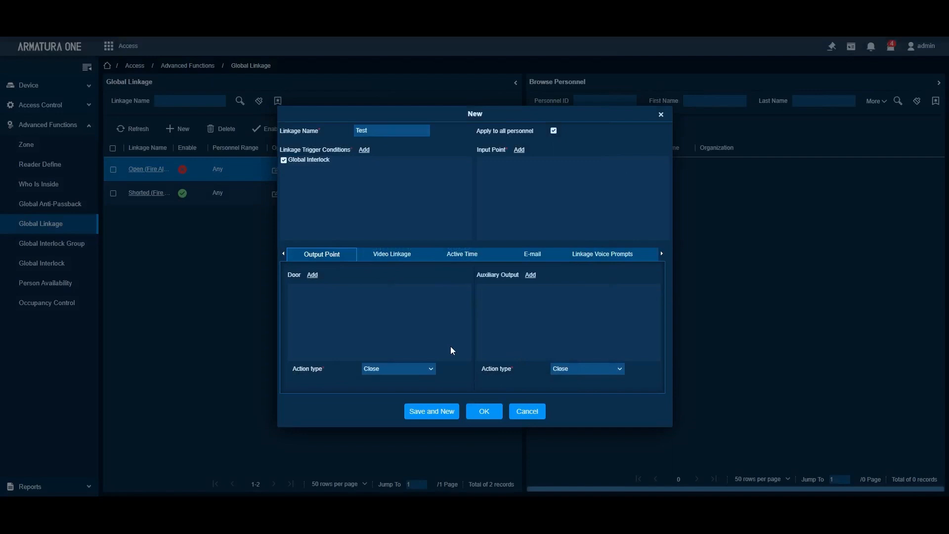
# - Find the device 10.8.51.4 by searching device names for 51.4 and add it to the selected input points
pyautogui.click(518, 150)
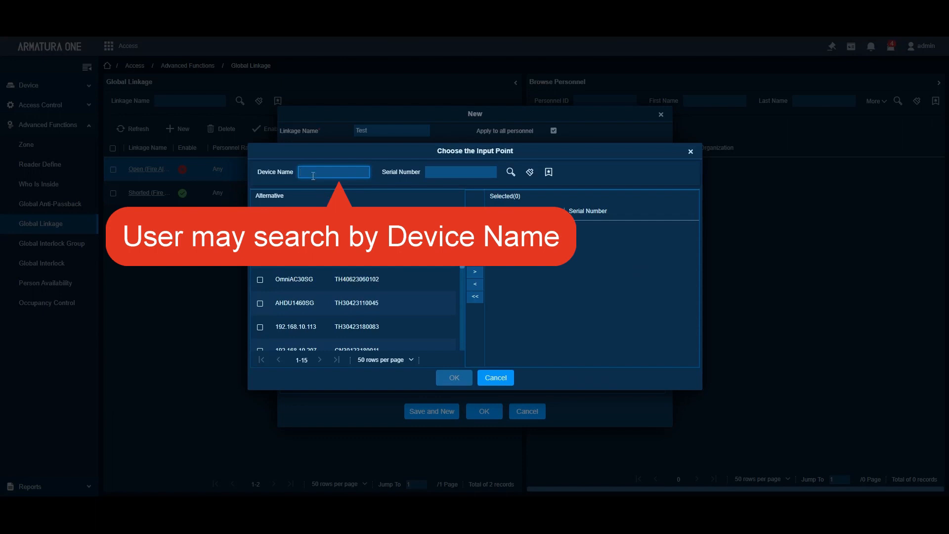
pyautogui.write('51.4')
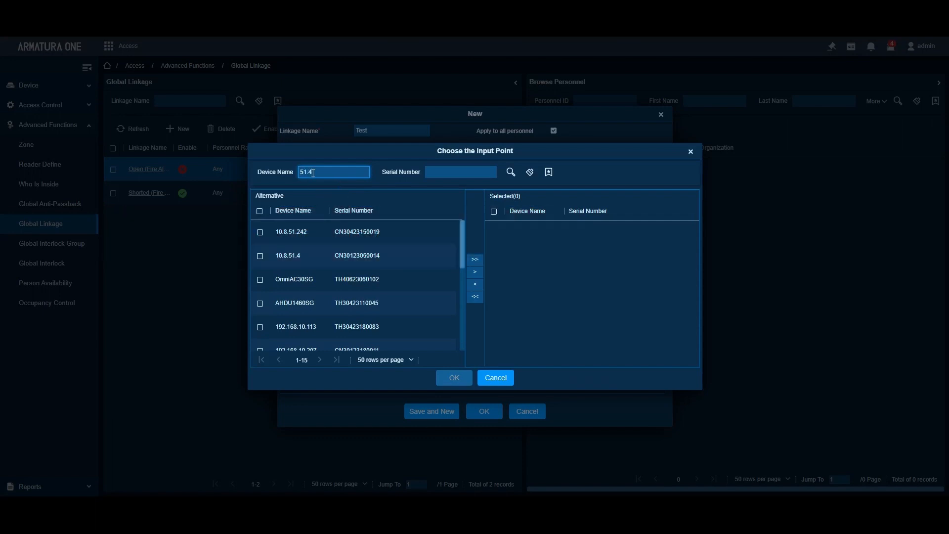
pyautogui.press('Return')
pyautogui.click(258, 232)
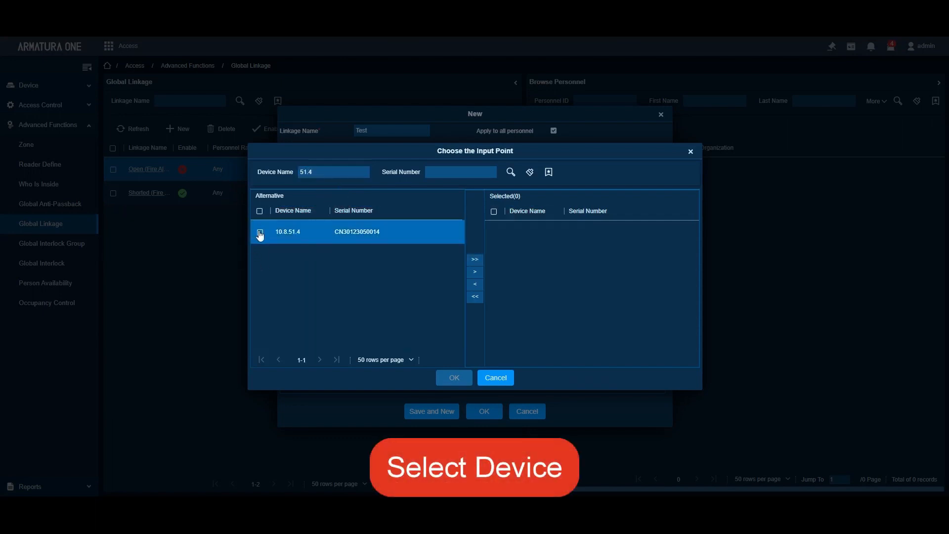
pyautogui.click(474, 272)
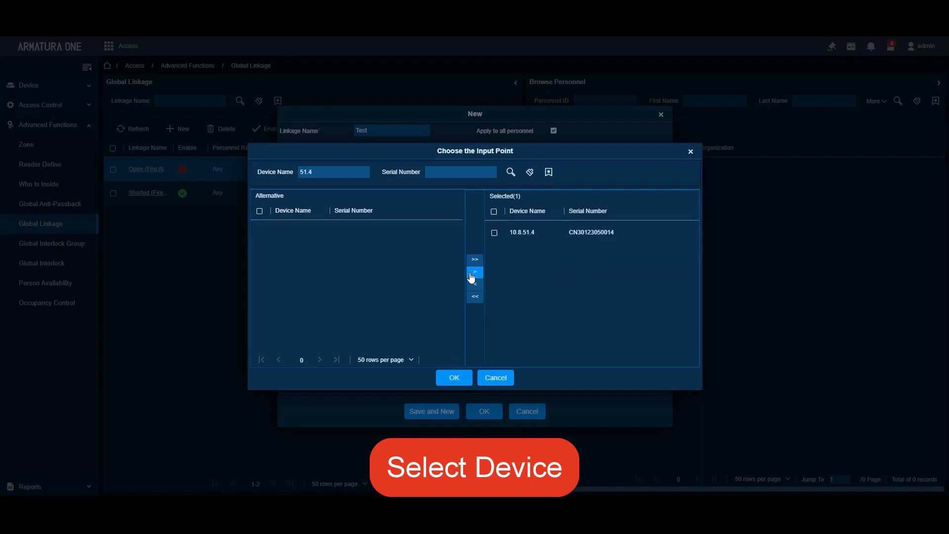
# - Search device names for 242, add the device 10.8.51.242 to the selected input points and confirm the selection
pyautogui.click(324, 168)
pyautogui.press('BackSpace')
pyautogui.press('BackSpace')
pyautogui.press('BackSpace')
pyautogui.write('242')
pyautogui.press('Return')
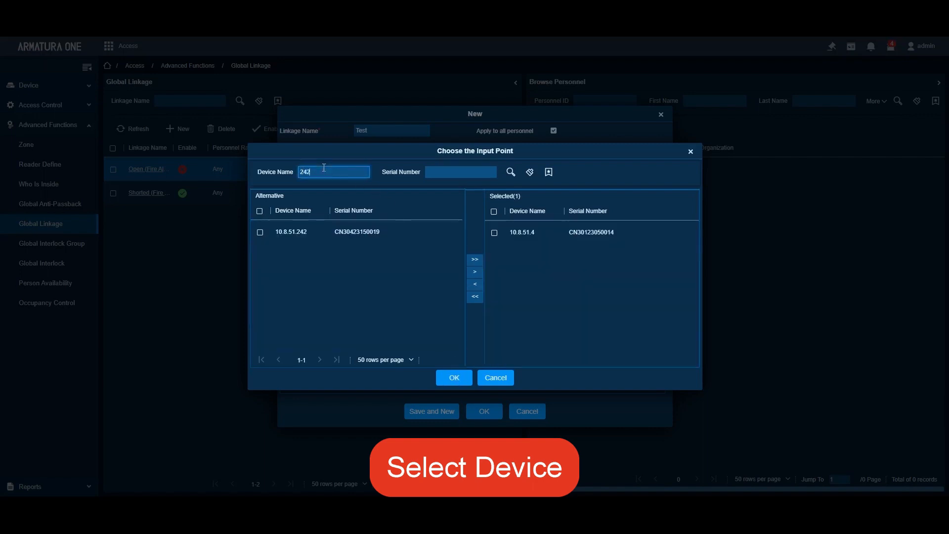
pyautogui.click(272, 238)
pyautogui.click(259, 233)
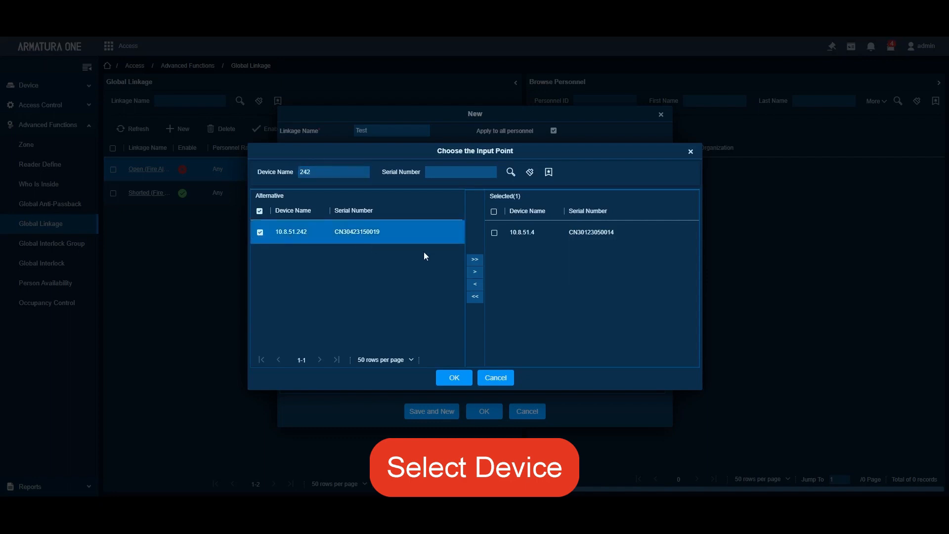
pyautogui.click(475, 275)
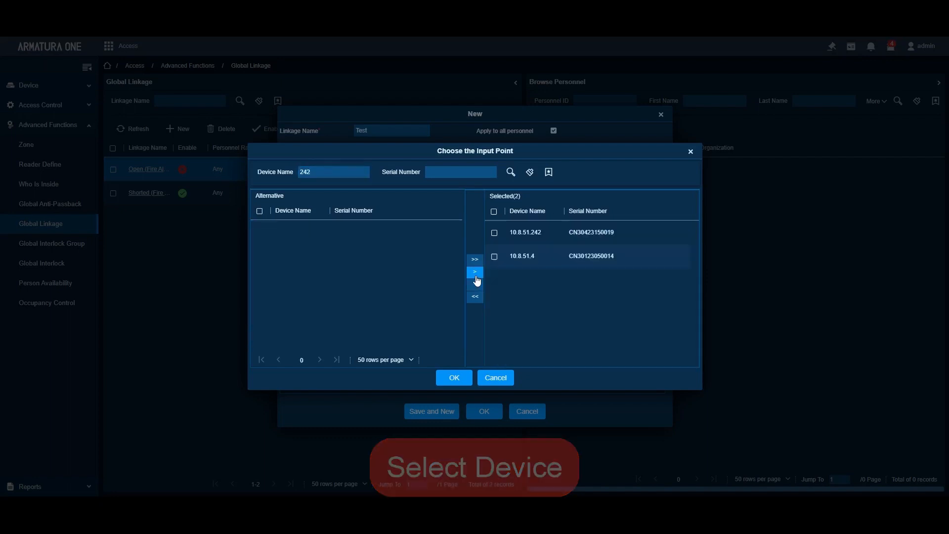
pyautogui.click(463, 376)
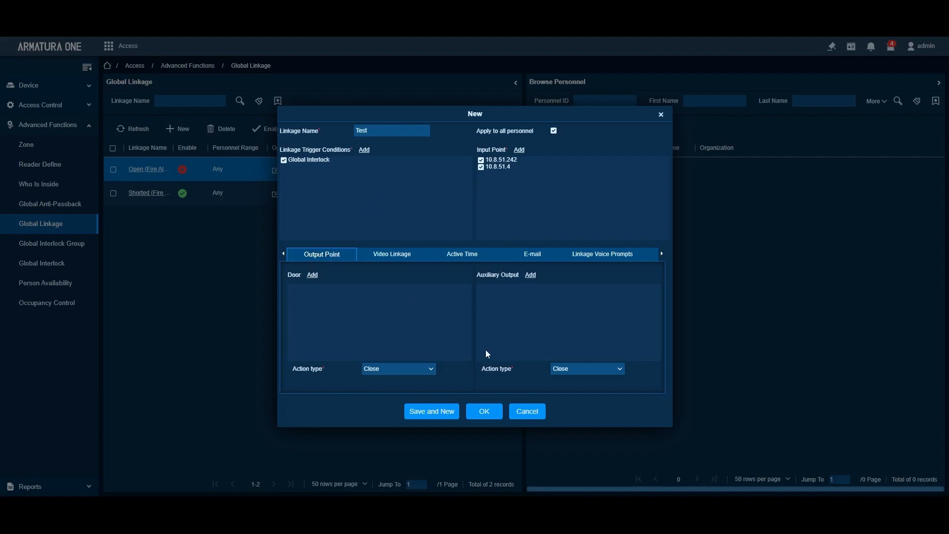
# - Examine the doors available as output points and the action types offered for doors, without changing anything
pyautogui.click(312, 275)
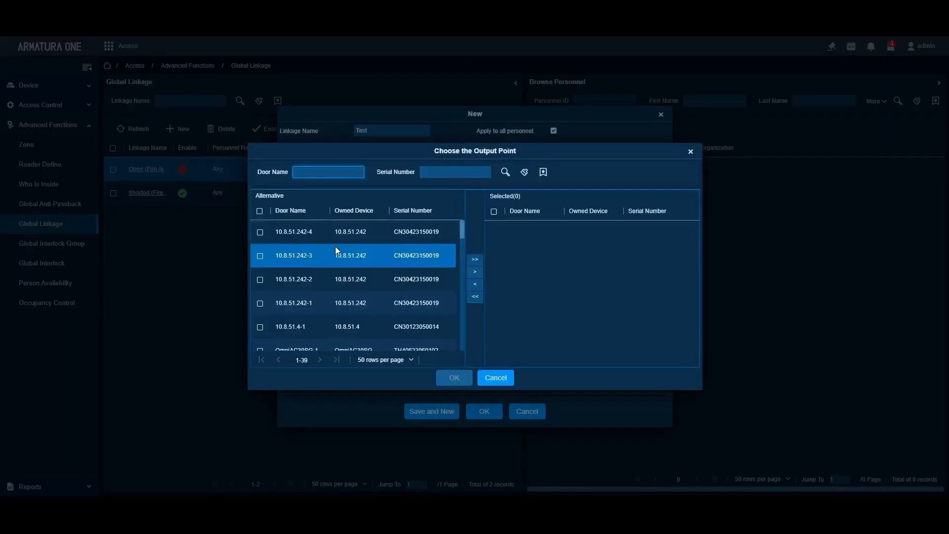
pyautogui.scroll(1, 336, 245)
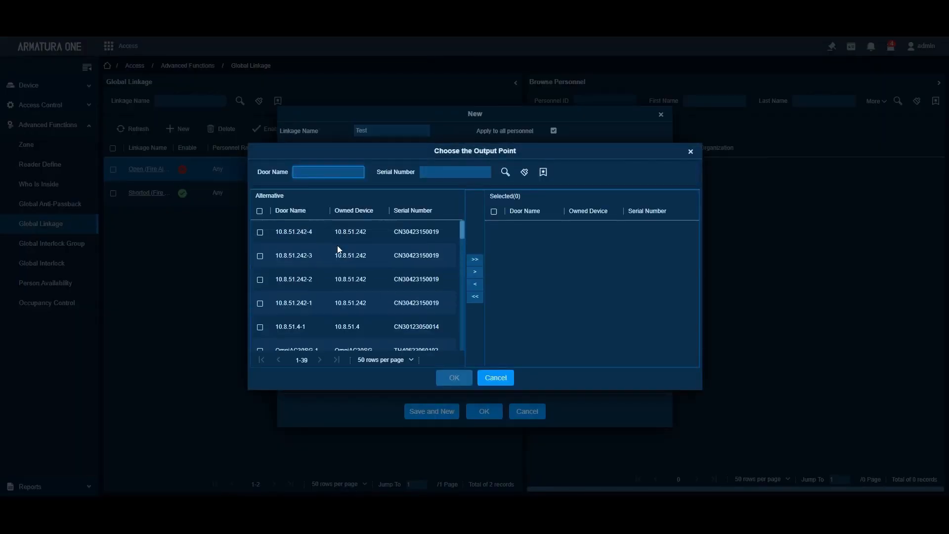
pyautogui.click(497, 379)
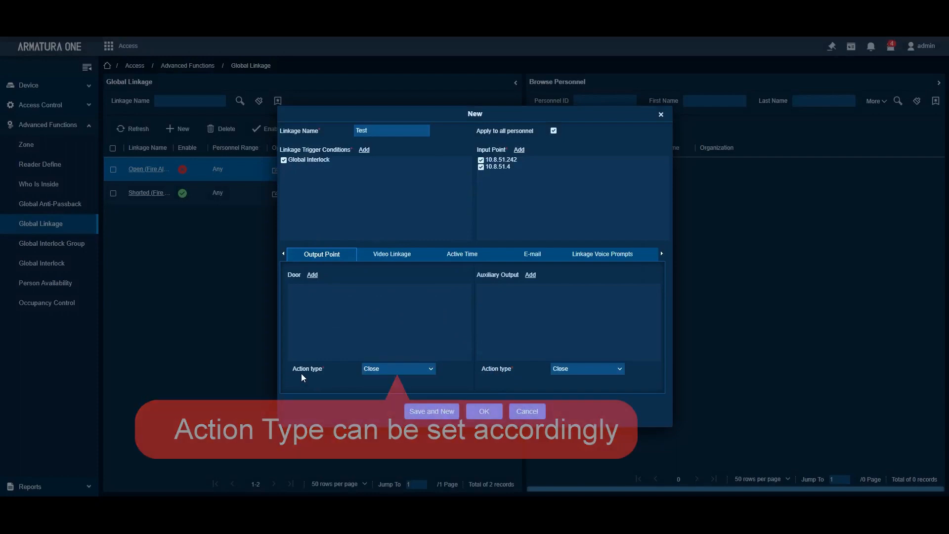
pyautogui.click(398, 369)
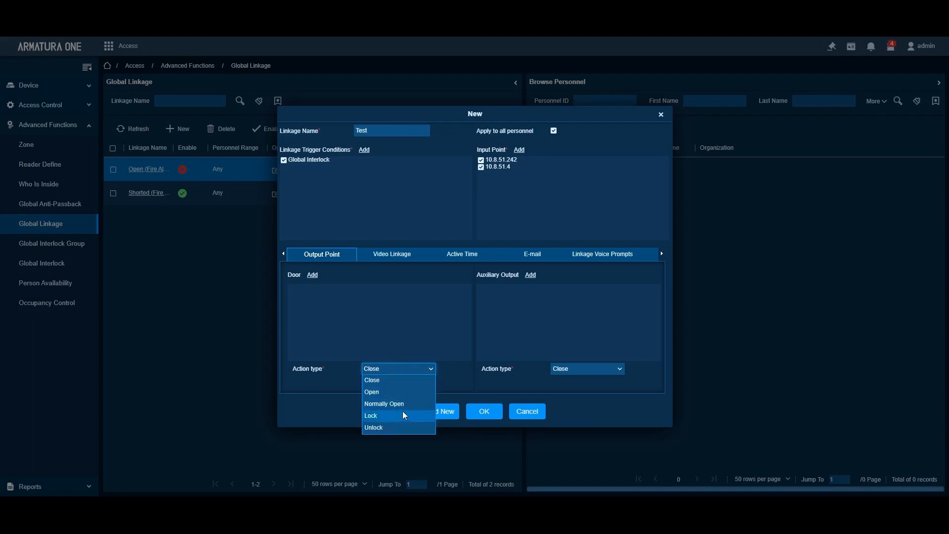
pyautogui.click(414, 369)
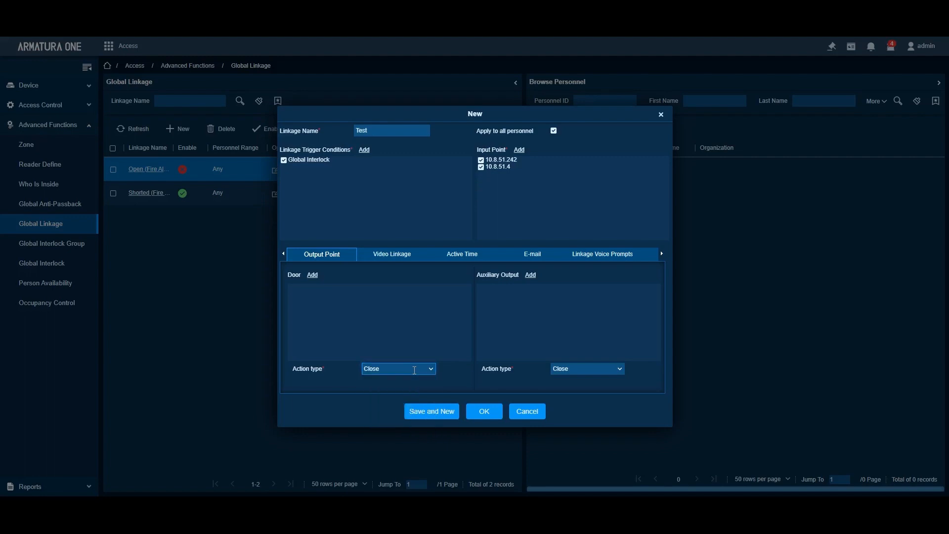
# - Examine the auxiliary outputs available as output points and the action types offered for them, leaving the selection unchanged
pyautogui.click(531, 275)
pyautogui.scroll(-1, 394, 267)
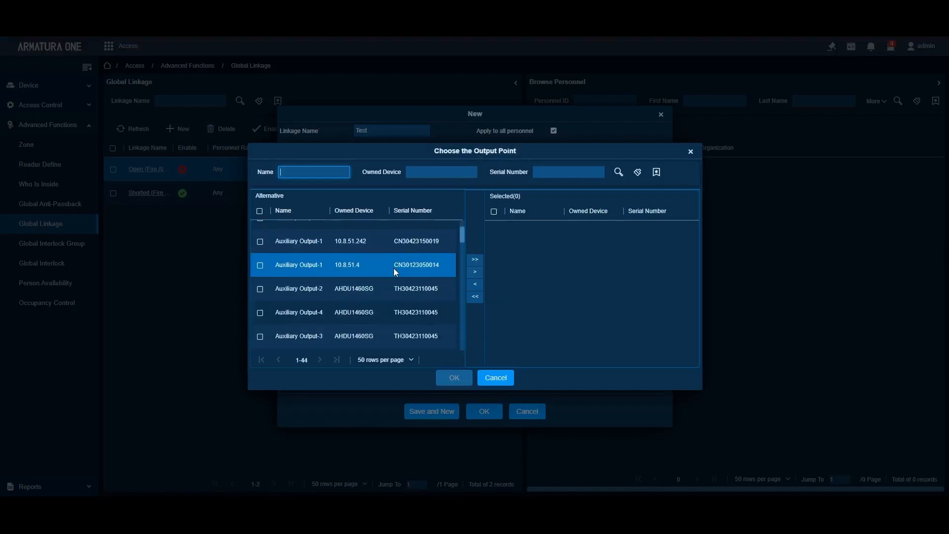
pyautogui.scroll(-5, 393, 267)
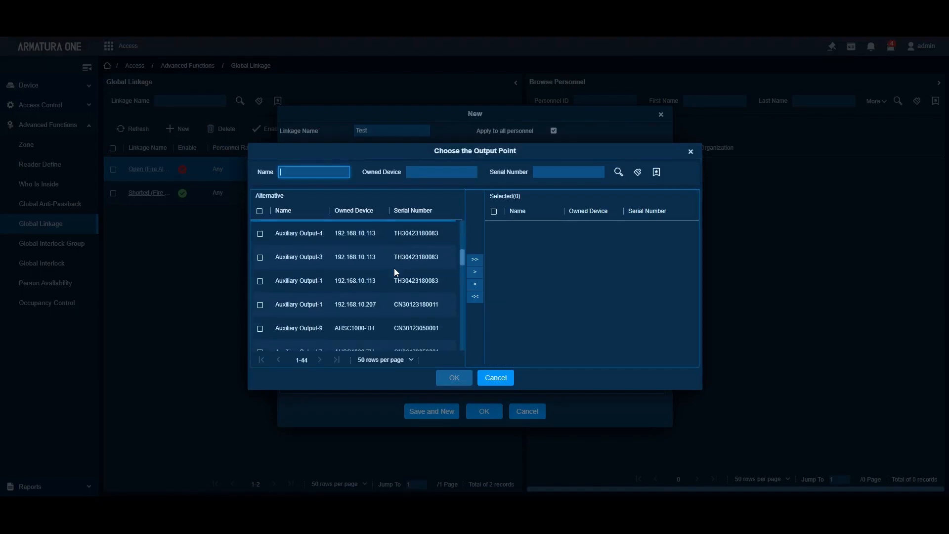
pyautogui.scroll(-4, 395, 271)
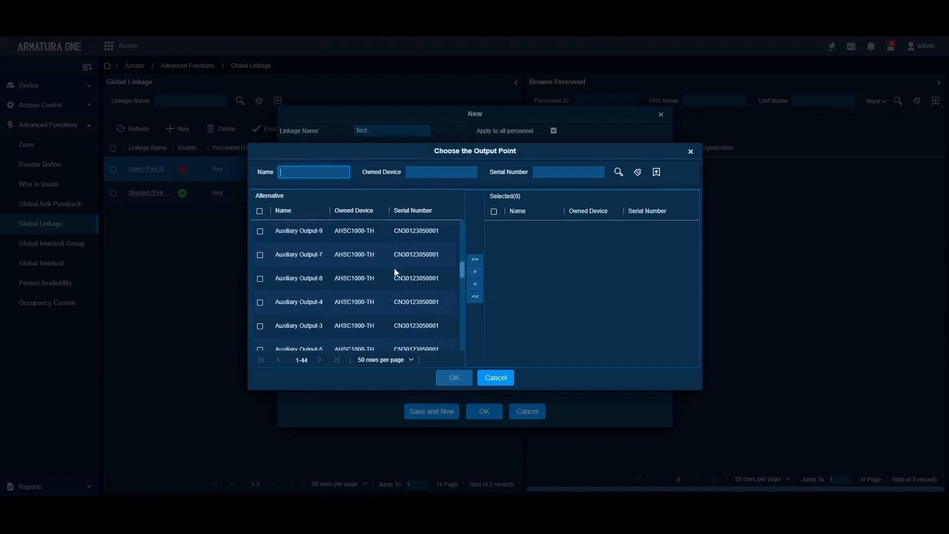
pyautogui.scroll(-2, 395, 272)
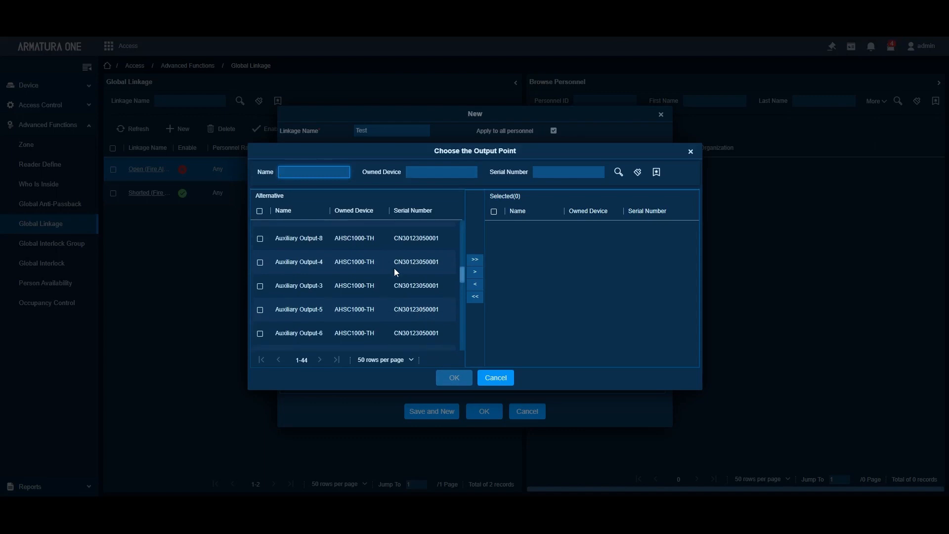
pyautogui.click(496, 378)
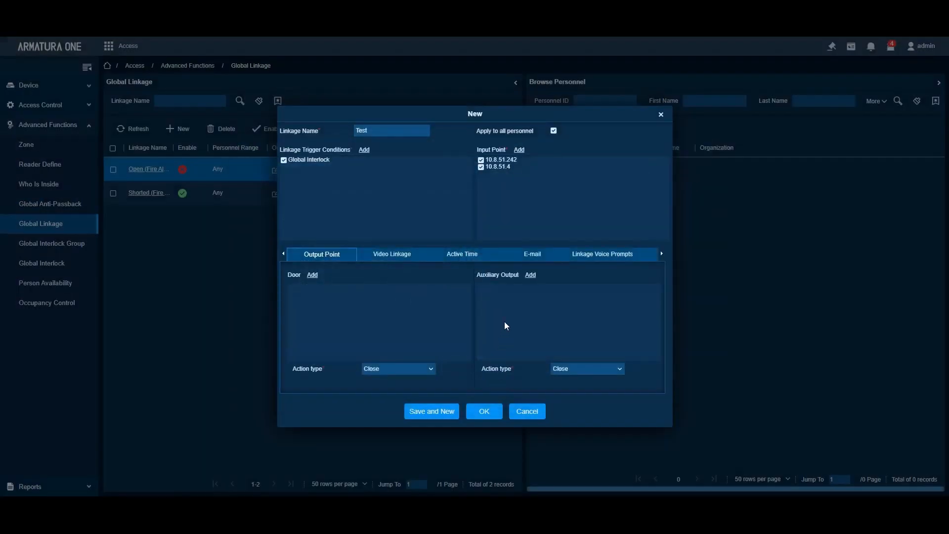
pyautogui.click(569, 367)
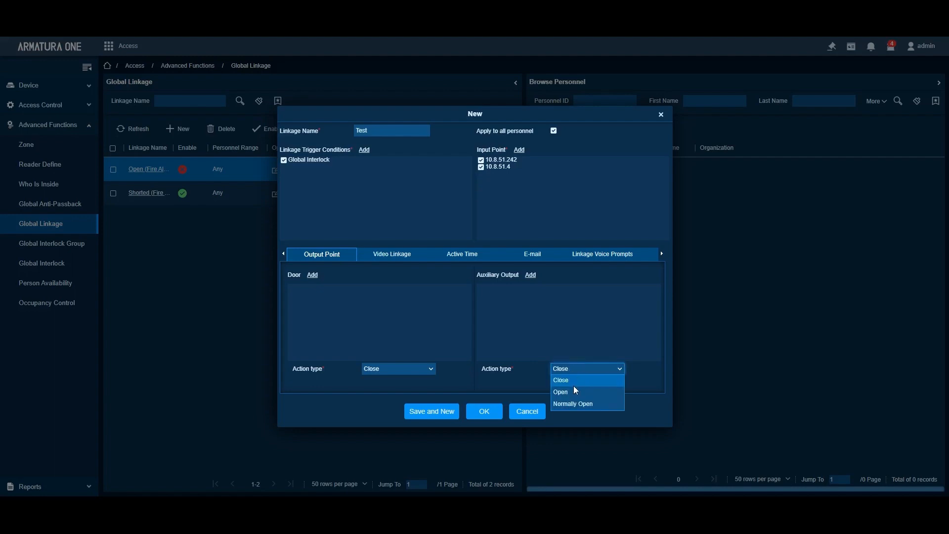
pyautogui.click(595, 368)
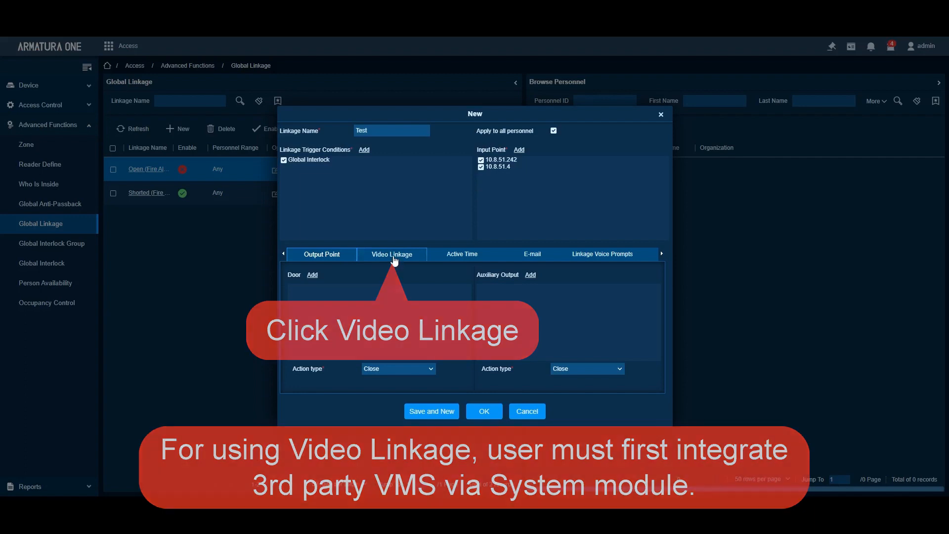
# - Enable Pop Up Video, Record and Capture for the video linkage, with captures popping up immediately in the monitoring page
pyautogui.click(394, 260)
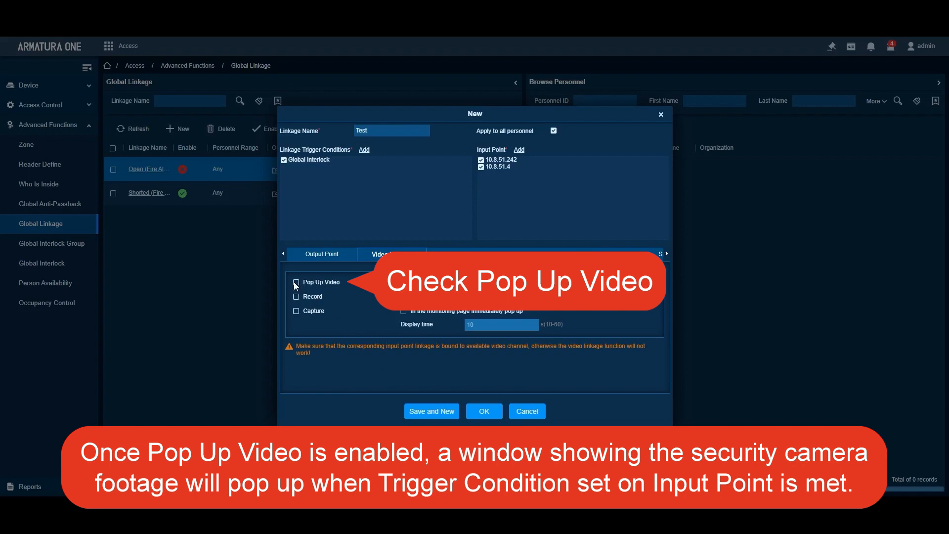
pyautogui.click(295, 282)
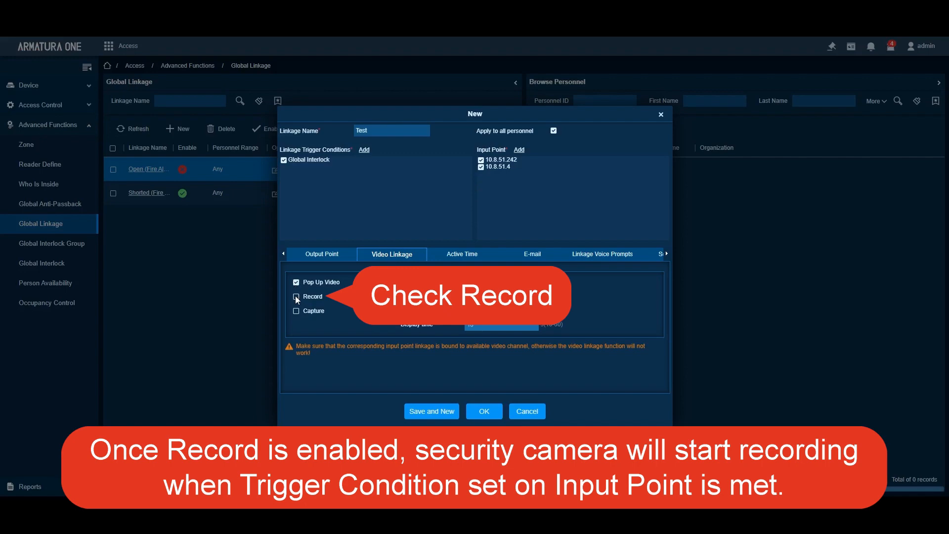
pyautogui.click(296, 297)
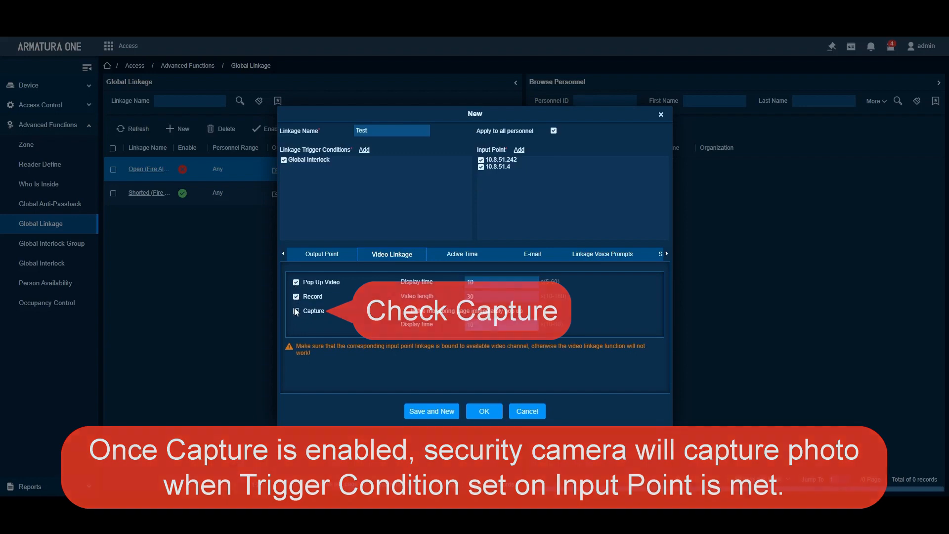
pyautogui.click(296, 310)
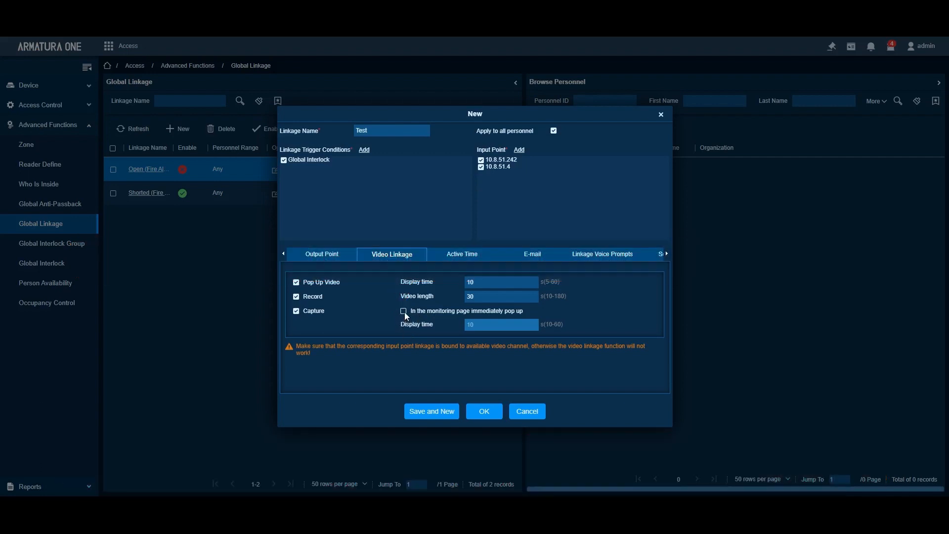
pyautogui.click(403, 311)
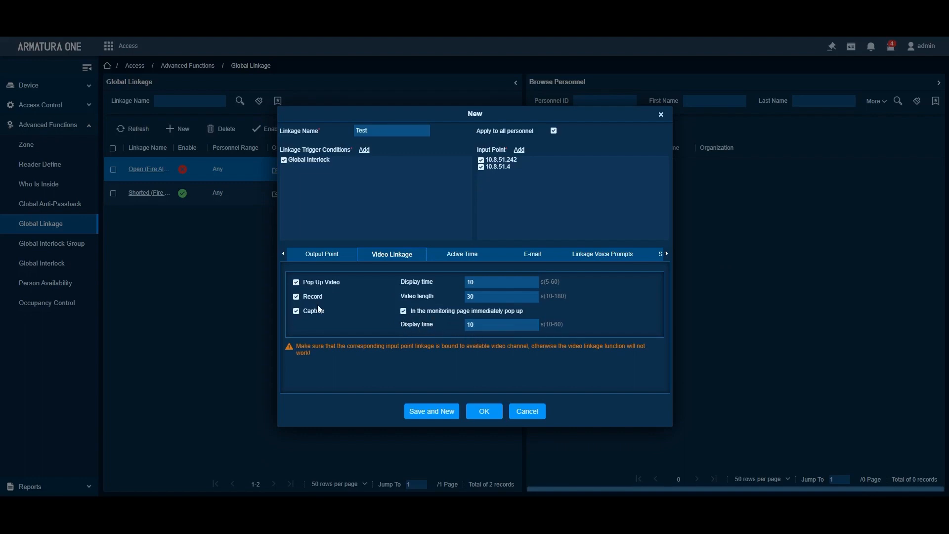
# - Turn off Pop Up Video, Record and Capture in the video linkage settings
pyautogui.click(296, 281)
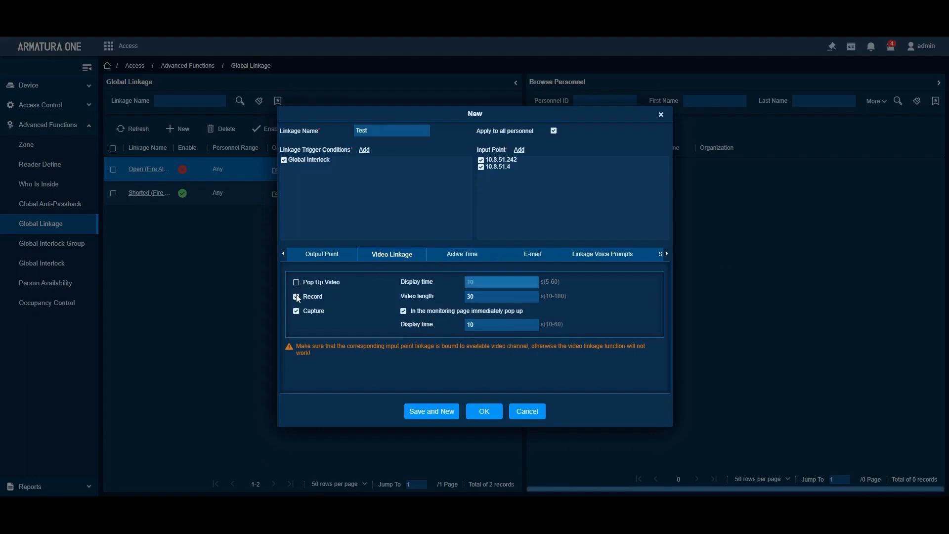
pyautogui.click(296, 297)
pyautogui.click(296, 311)
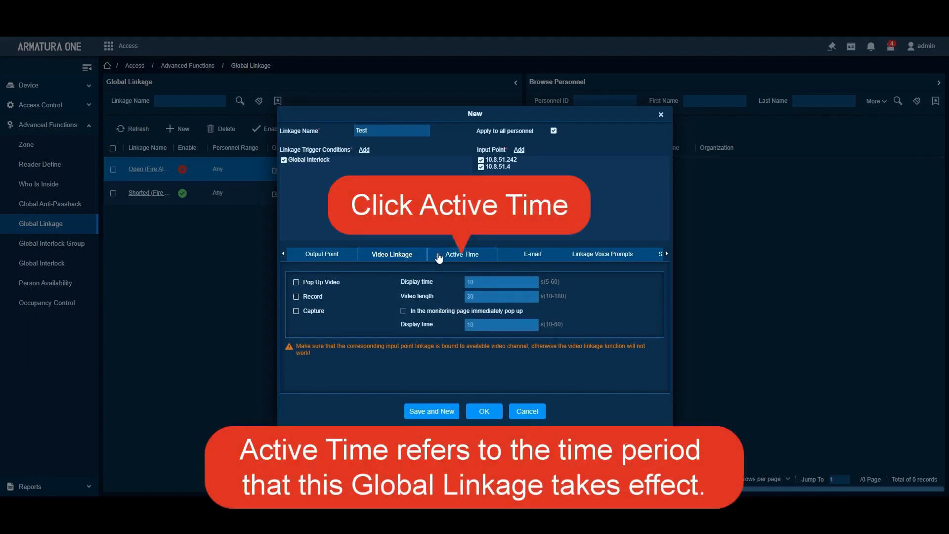
# - Try Working Time as the linkage's active time zone and switch the Active Time date range on and back off
pyautogui.click(438, 255)
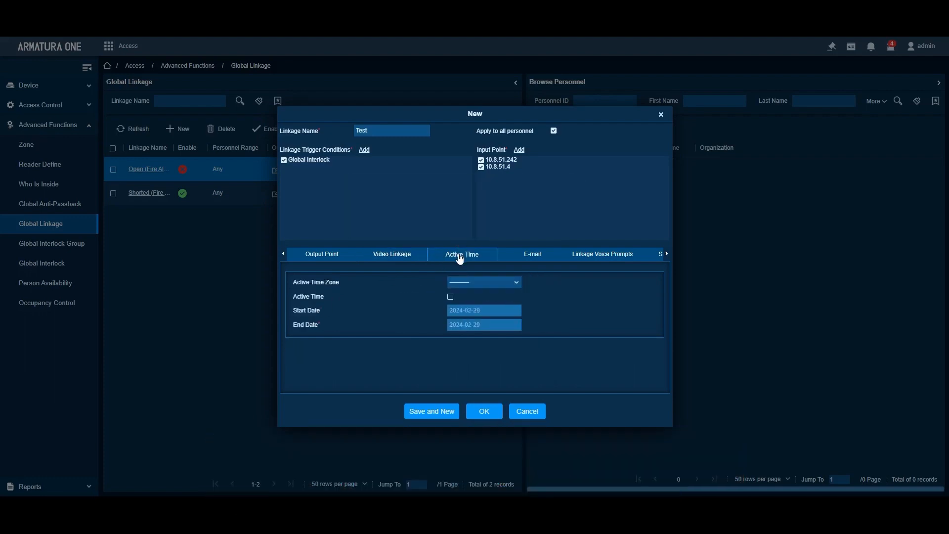
pyautogui.click(485, 284)
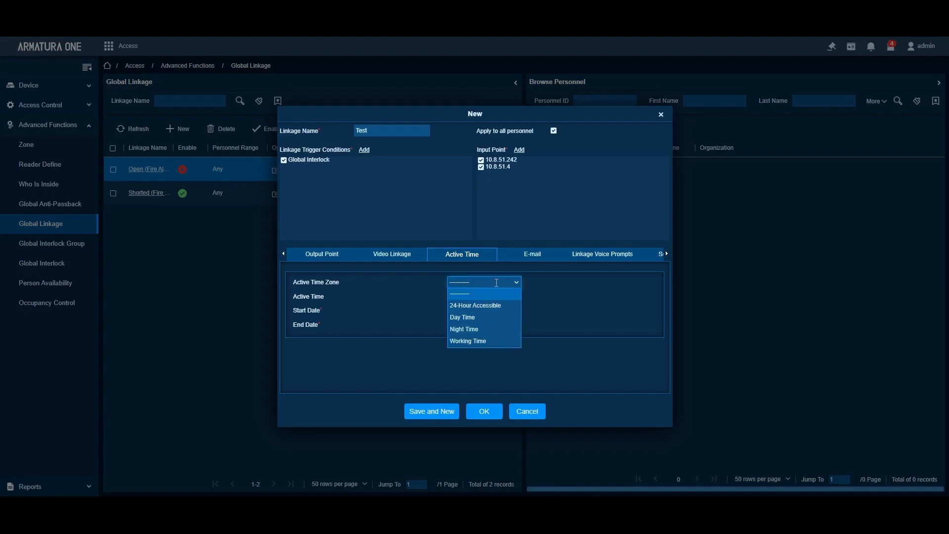
pyautogui.click(482, 340)
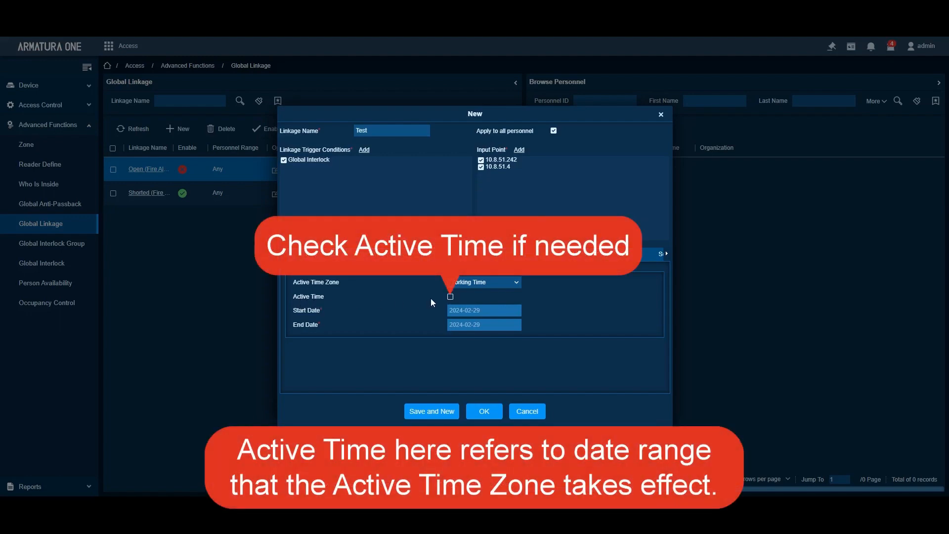
pyautogui.click(450, 297)
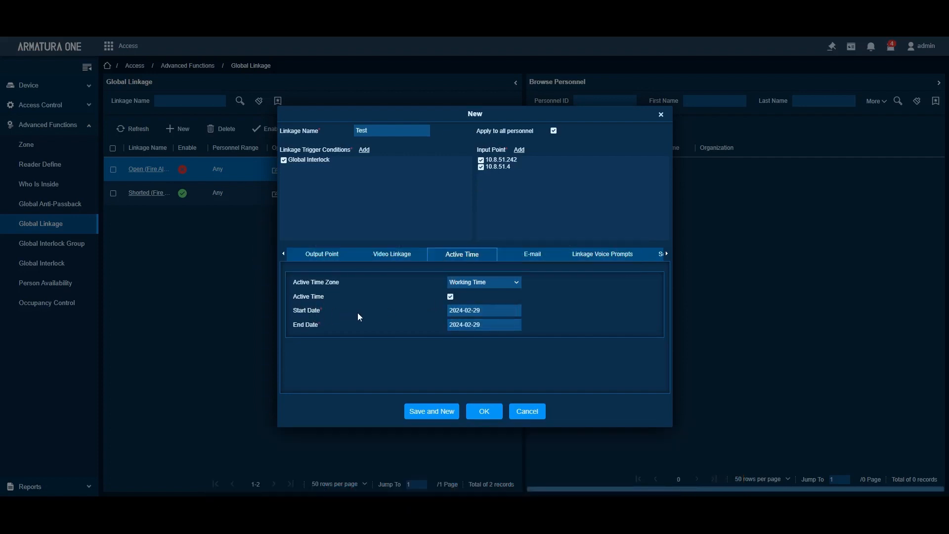
pyautogui.click(450, 297)
# - Set the linkage's active time zone to 24-Hour Accessible
pyautogui.click(484, 282)
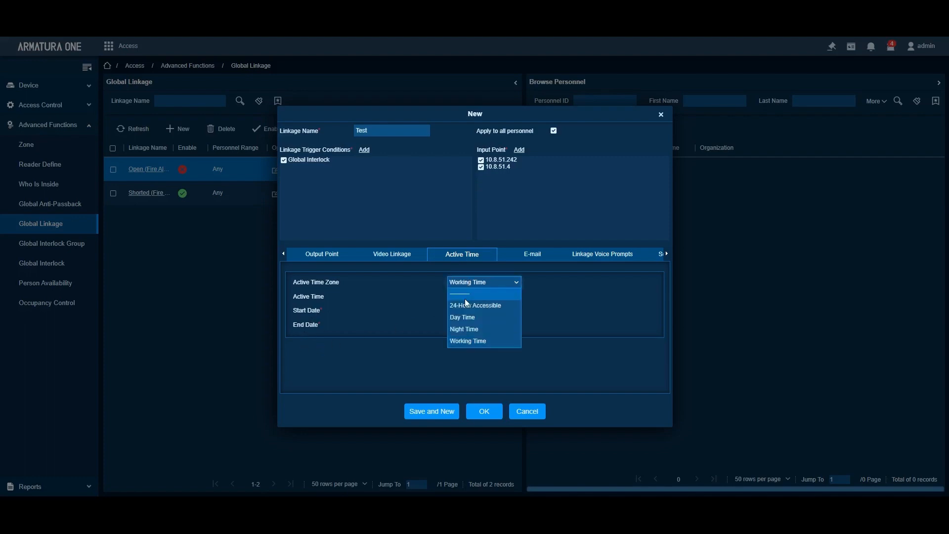
pyautogui.click(467, 295)
pyautogui.click(470, 285)
pyautogui.click(461, 302)
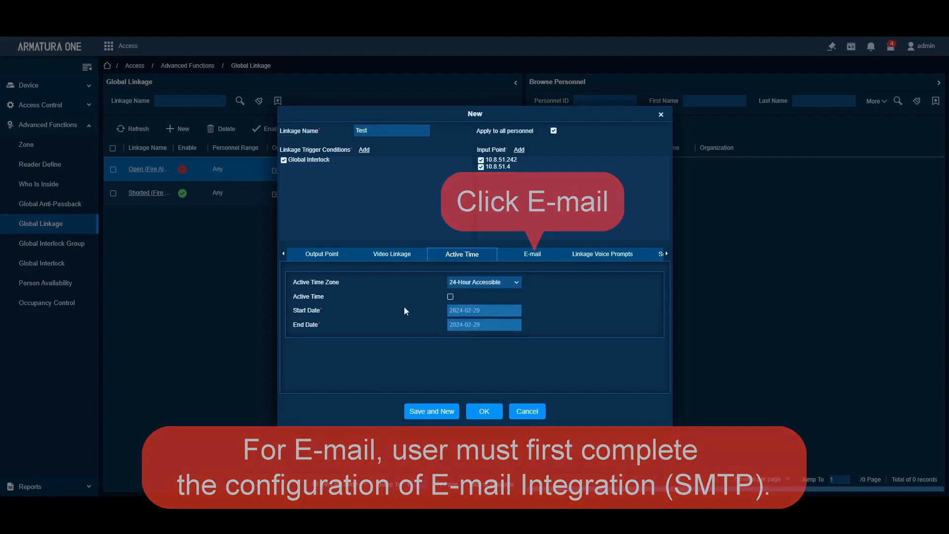
# - Examine the e-mail notification options and the personnel and visitors available as recipients, without selecting anyone
pyautogui.click(528, 264)
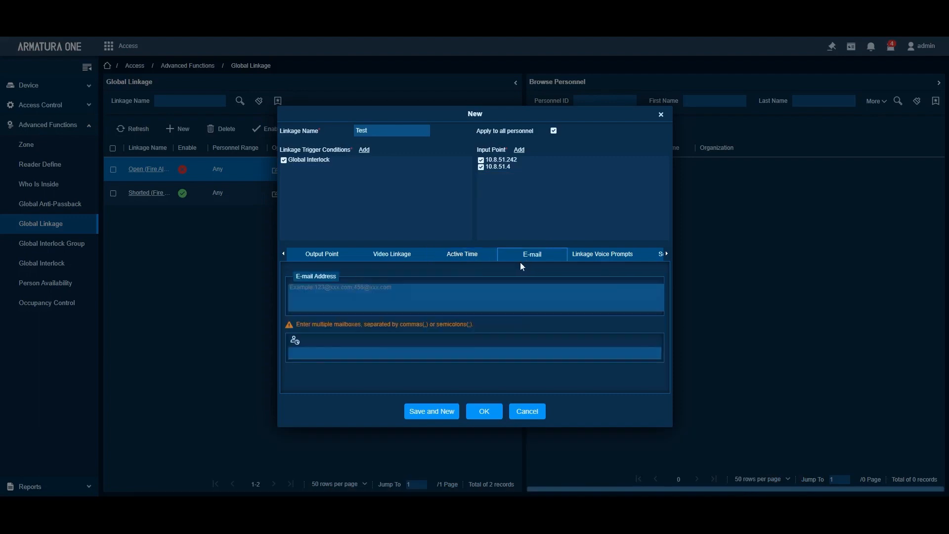
pyautogui.click(359, 293)
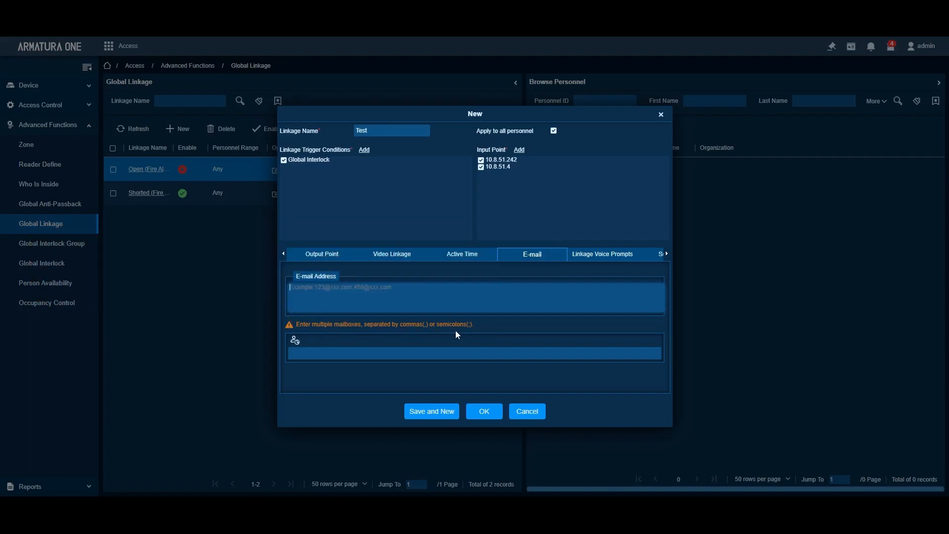
pyautogui.click(295, 341)
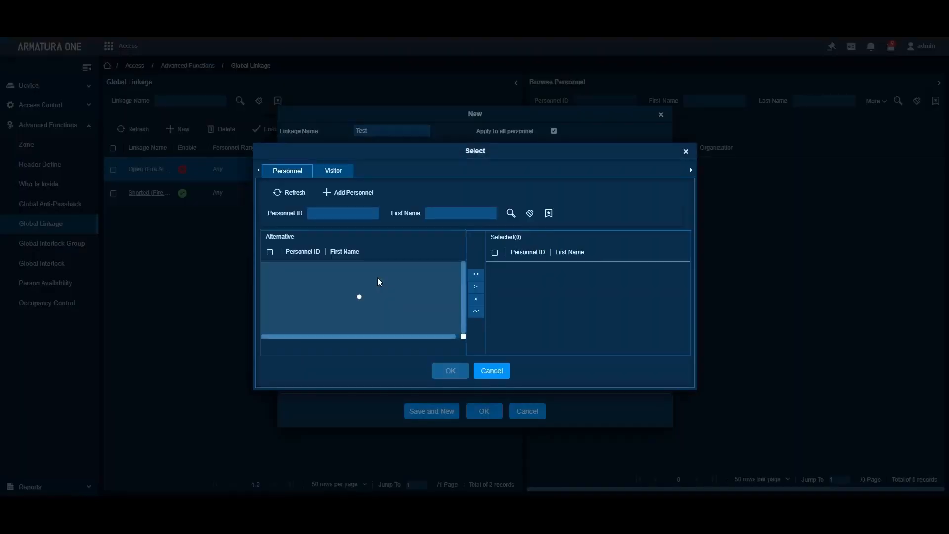
pyautogui.scroll(-2, 381, 274)
pyautogui.scroll(2, 381, 274)
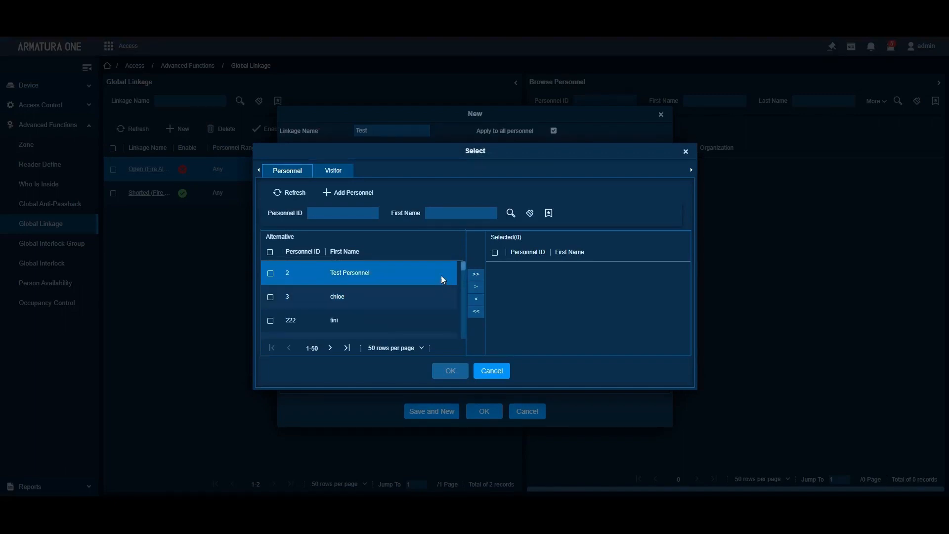
pyautogui.click(341, 174)
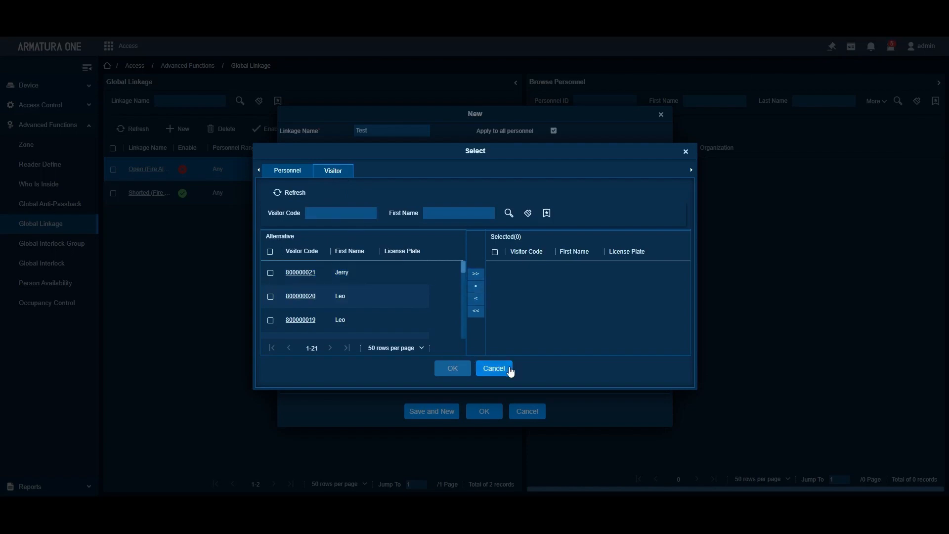
pyautogui.click(494, 369)
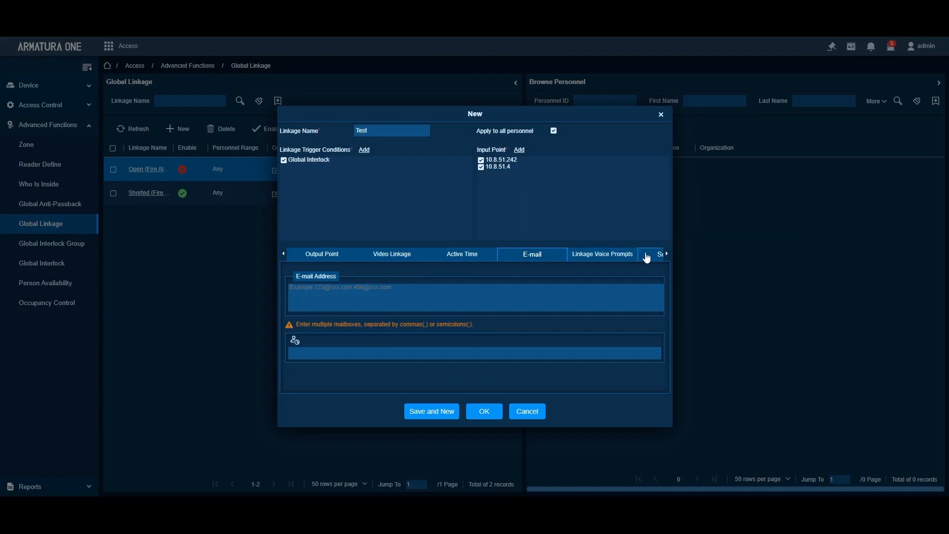
# - Check the existing voice files for the linkage voice prompt and switch the Linkage Voice source to Upload
pyautogui.click(666, 255)
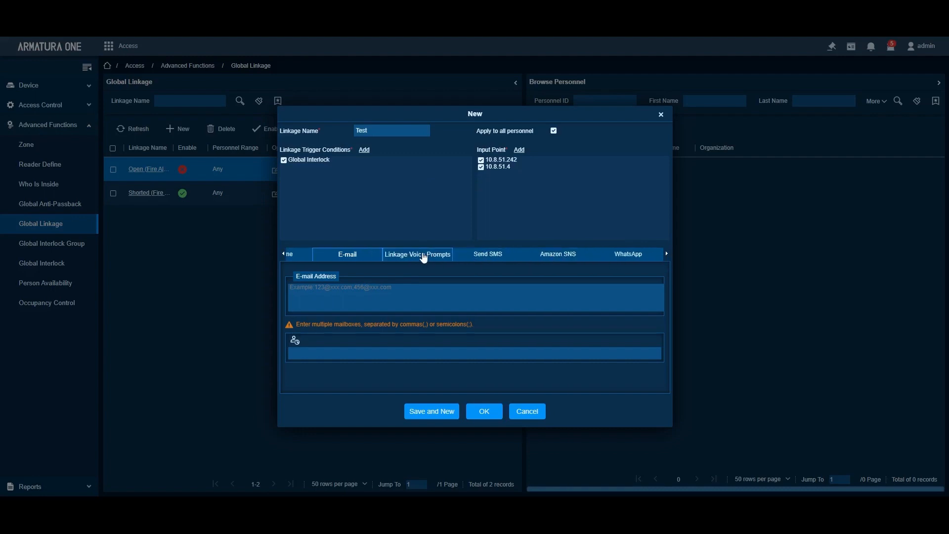
pyautogui.click(421, 257)
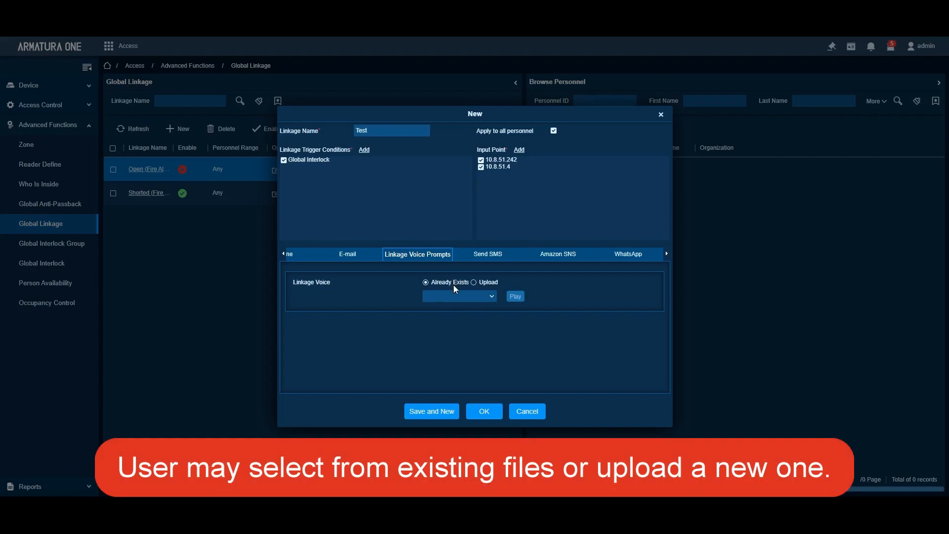
pyautogui.click(490, 298)
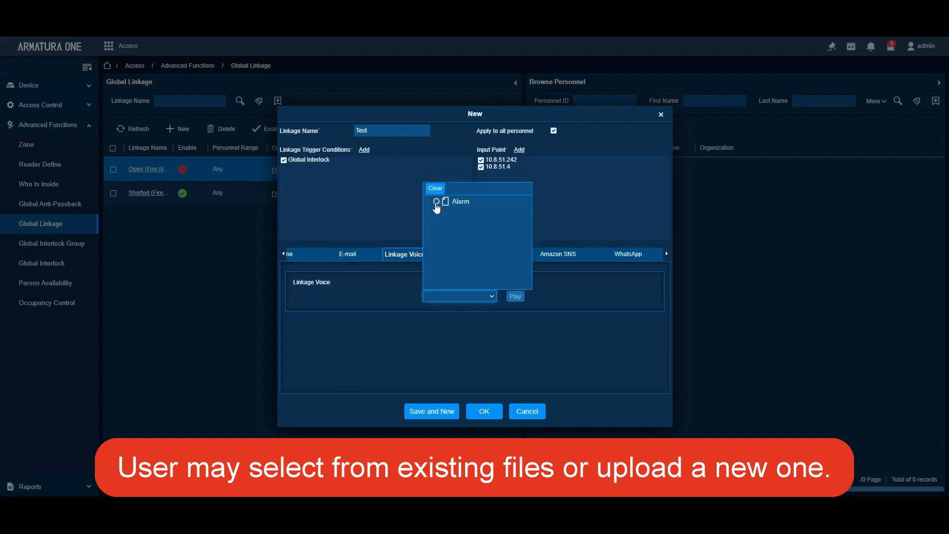
pyautogui.click(444, 305)
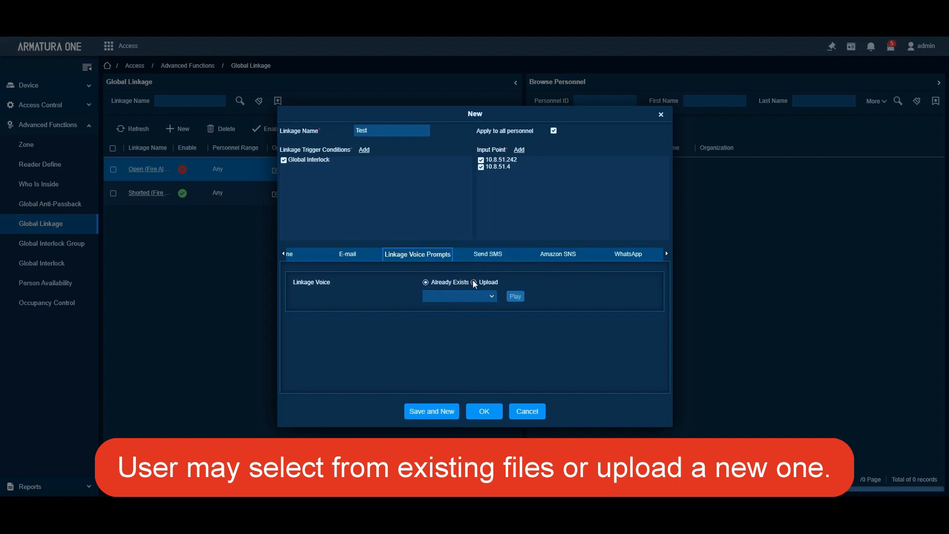
pyautogui.click(474, 283)
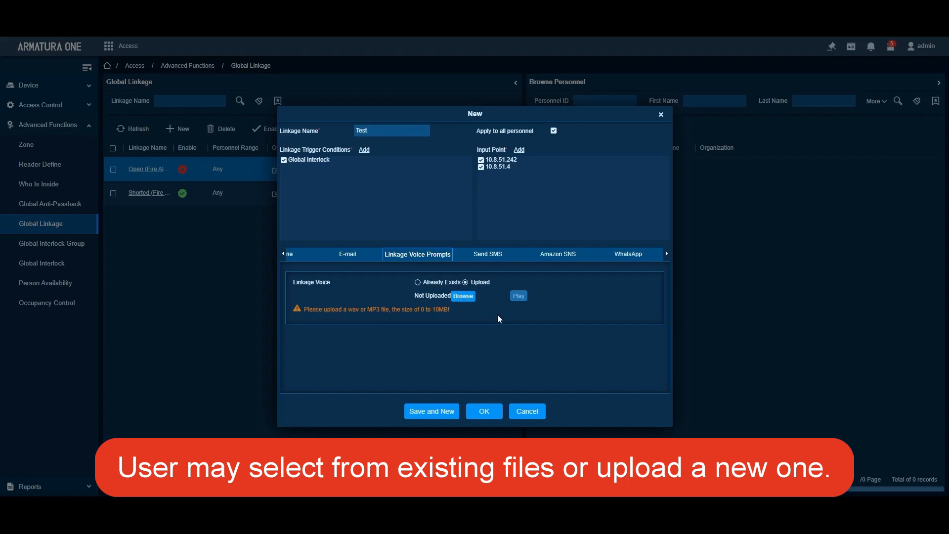
# - Examine the Send SMS, Amazon SNS, WhatsApp and Line message options for the linkage without entering anything
pyautogui.click(666, 254)
pyautogui.click(666, 254)
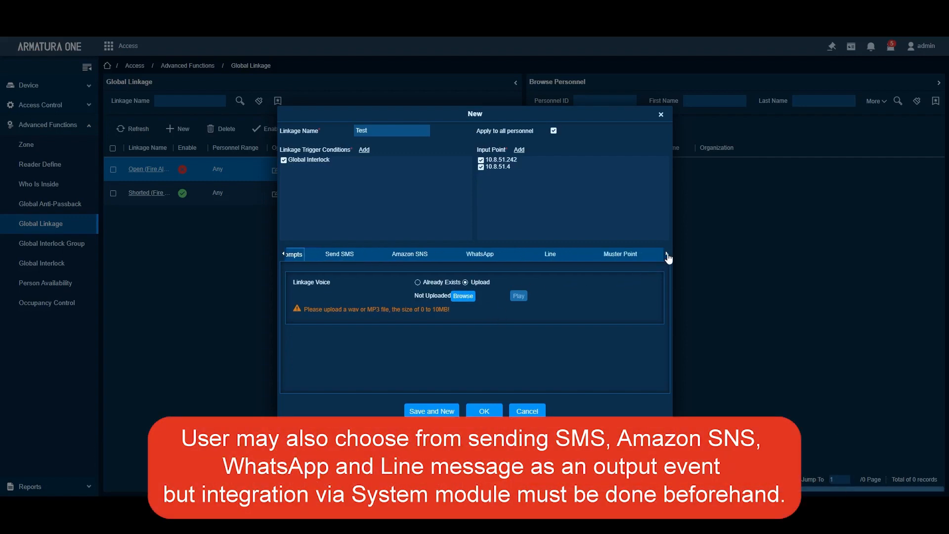
pyautogui.click(284, 254)
pyautogui.click(332, 261)
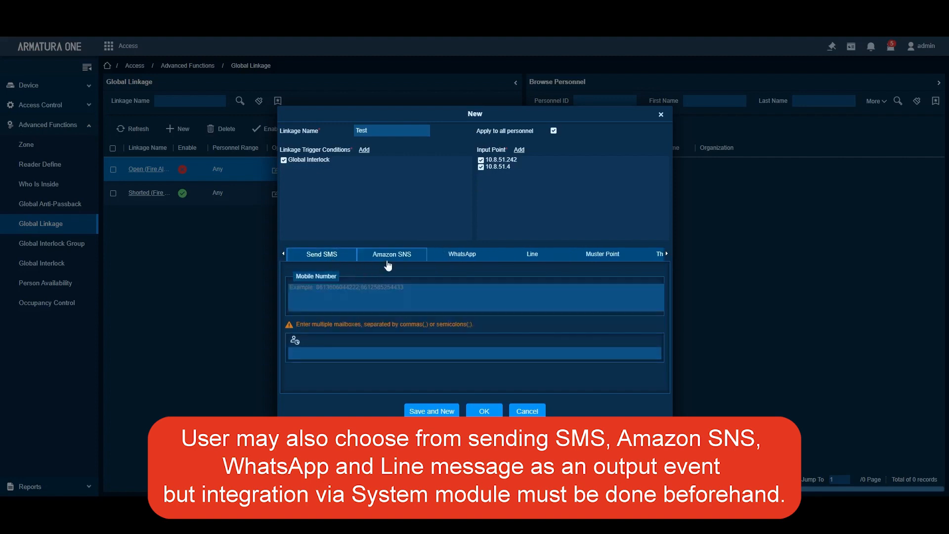
pyautogui.click(448, 256)
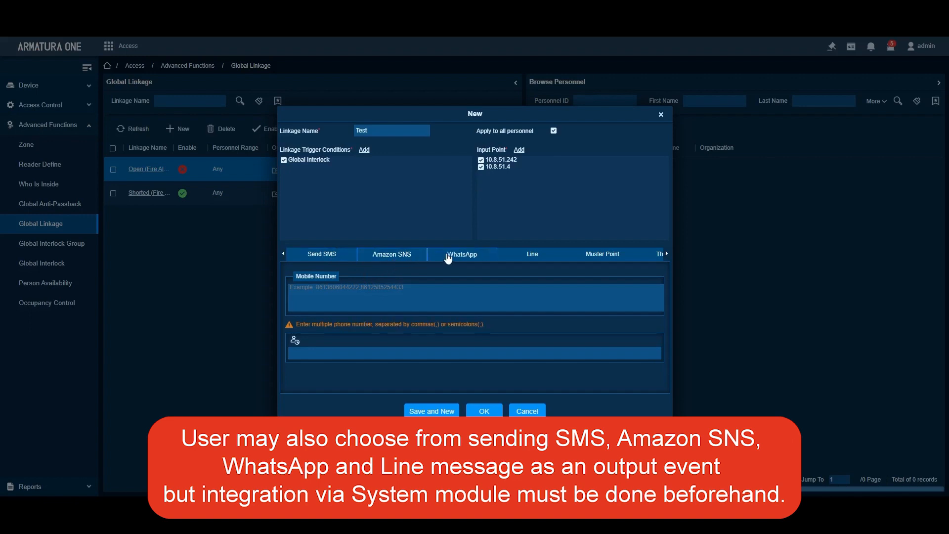
pyautogui.click(515, 255)
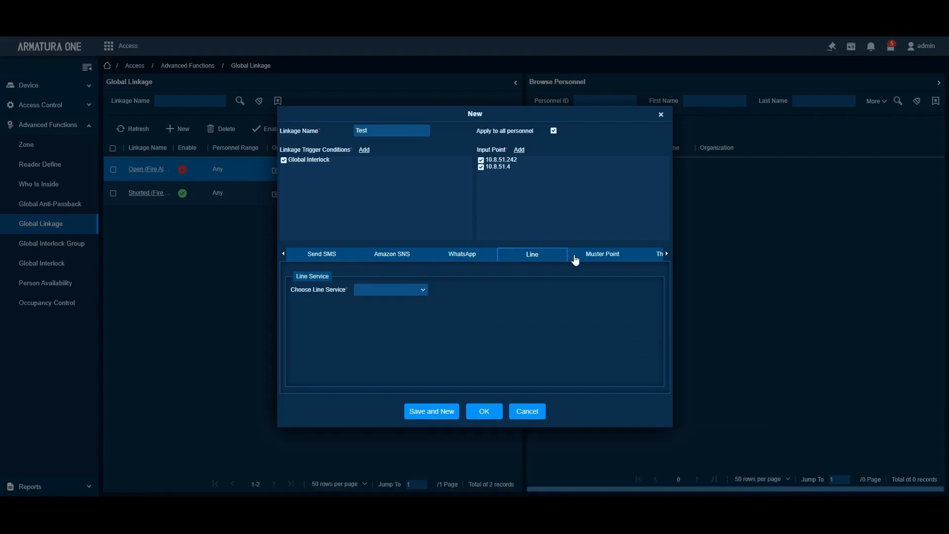
# - Examine the linkage's Muster Point options and the available threat levels, leaving the Threat Level selection empty
pyautogui.click(667, 254)
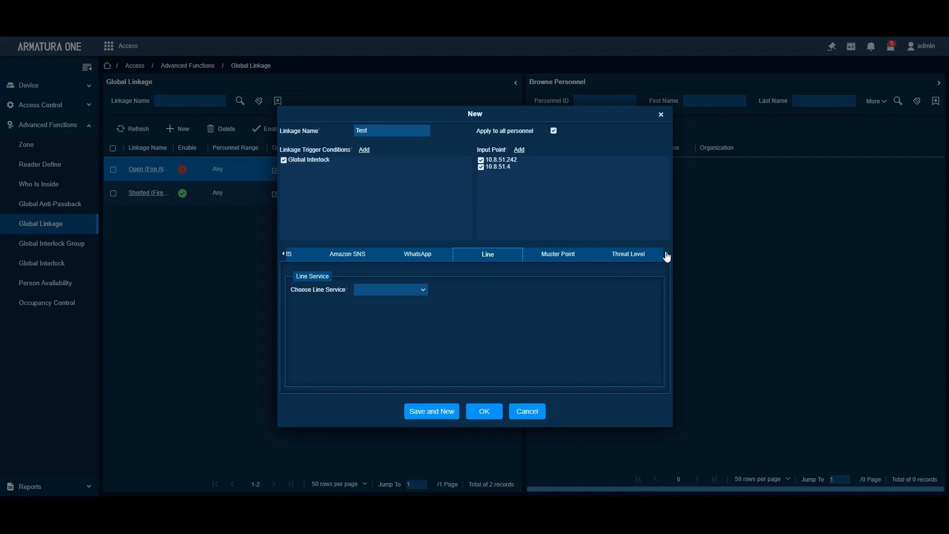
pyautogui.click(562, 265)
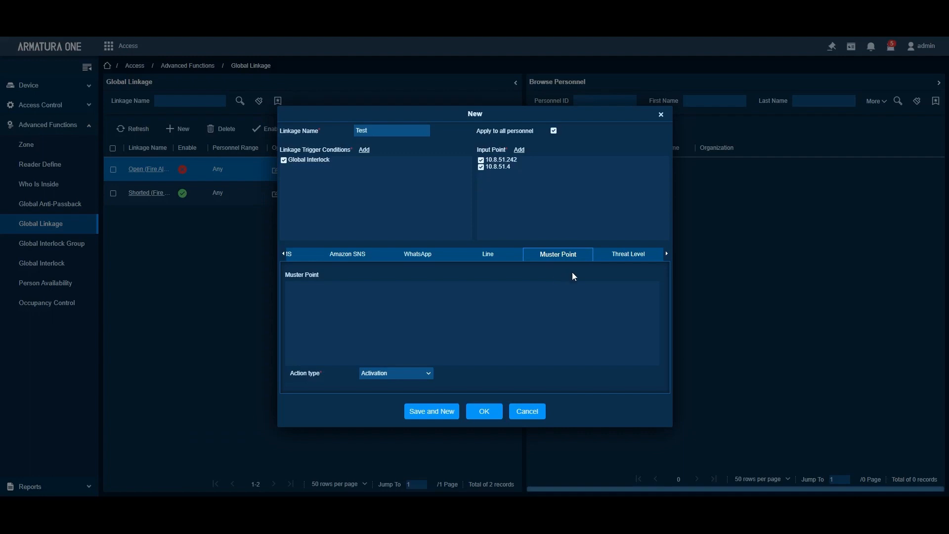
pyautogui.click(634, 256)
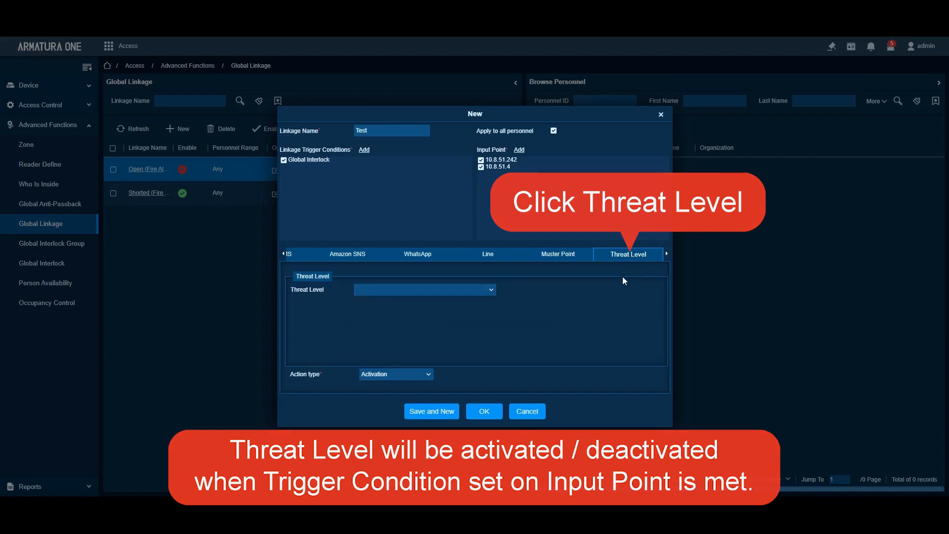
pyautogui.click(489, 291)
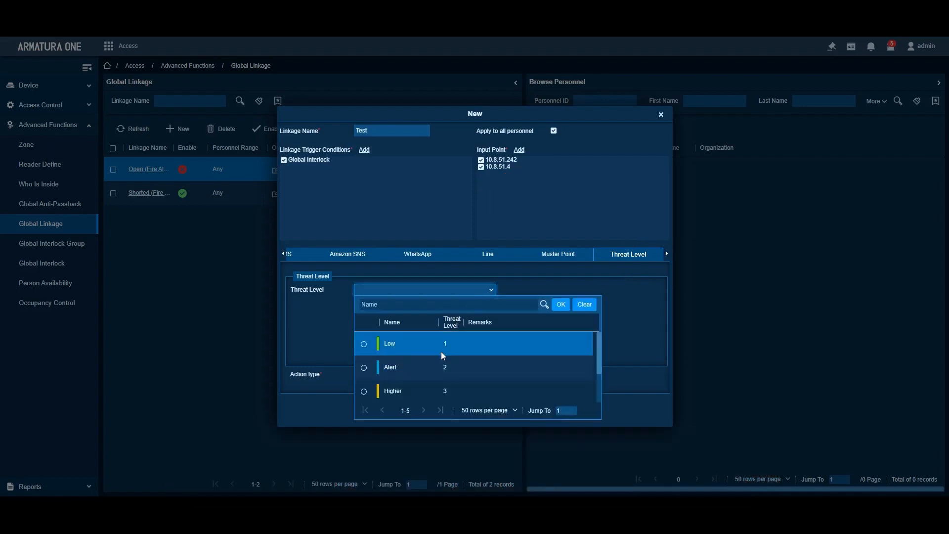
pyautogui.scroll(-2, 441, 352)
pyautogui.scroll(2, 441, 351)
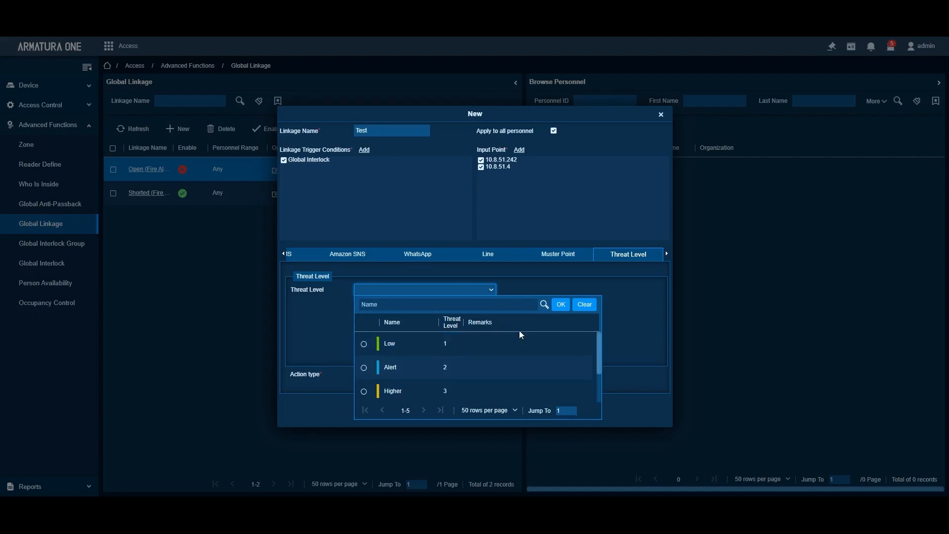
pyautogui.click(584, 307)
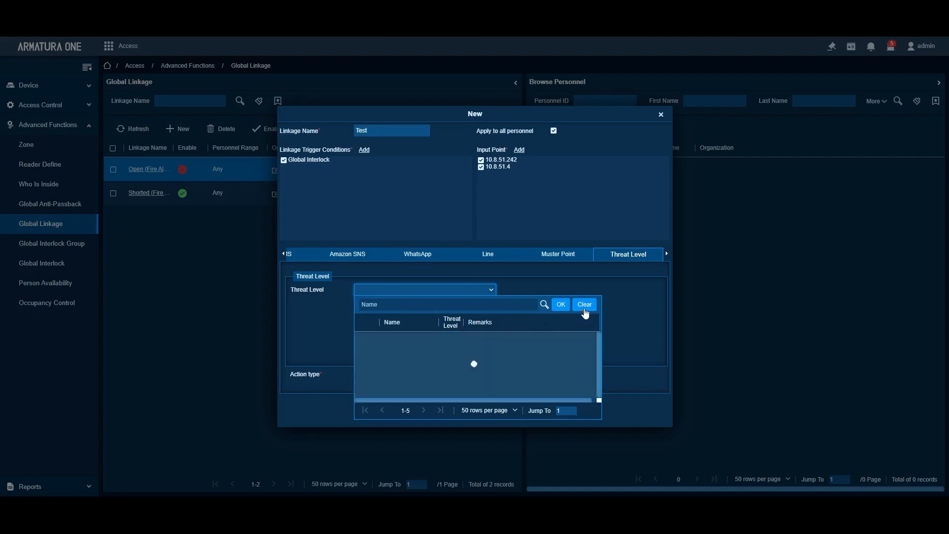
pyautogui.click(612, 296)
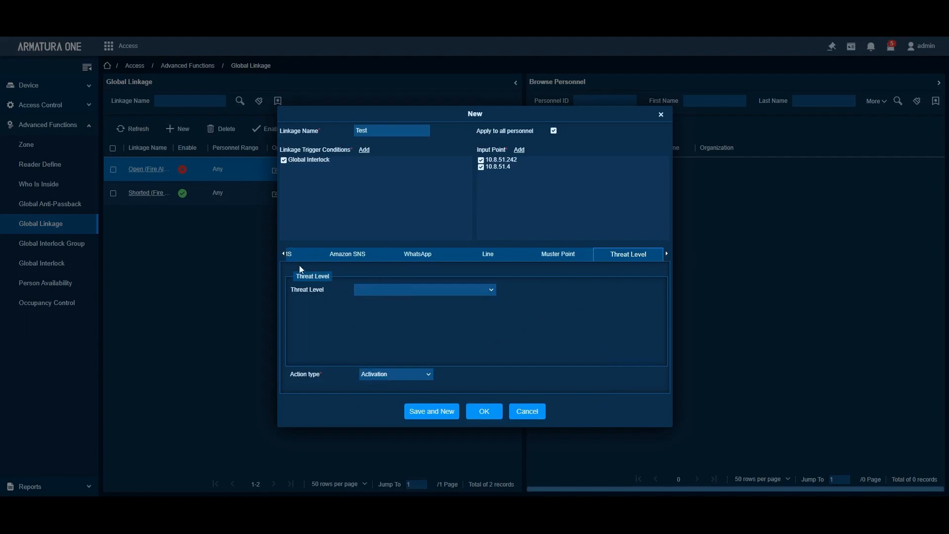
# - Enter the recipient's e-mail address as the linkage's E-mail output and save the new global linkage
pyautogui.click(284, 254)
pyautogui.click(284, 255)
pyautogui.click(283, 254)
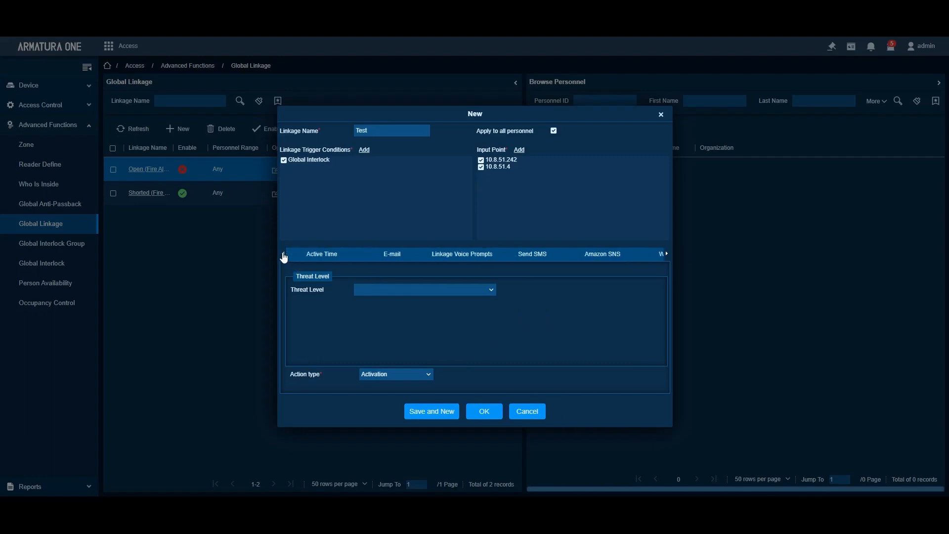
pyautogui.click(284, 254)
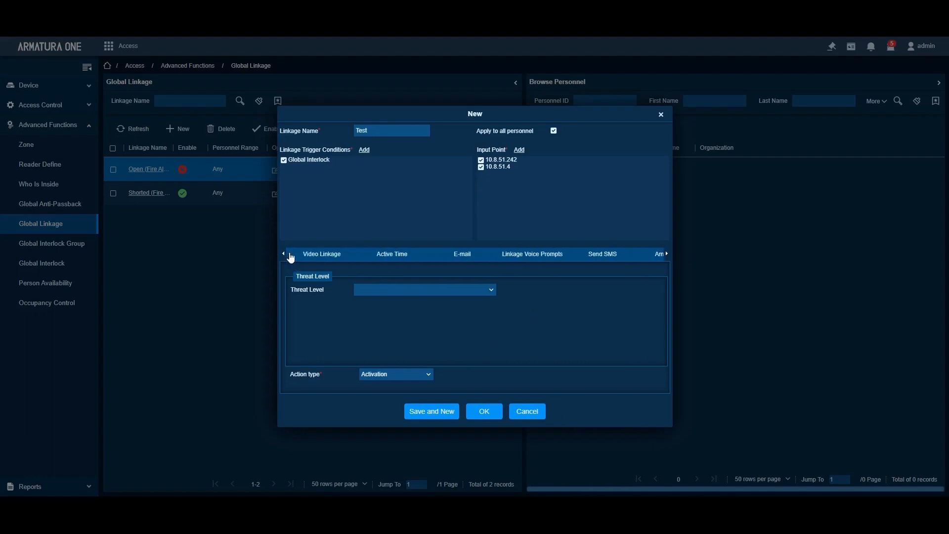
pyautogui.click(464, 258)
pyautogui.click(346, 288)
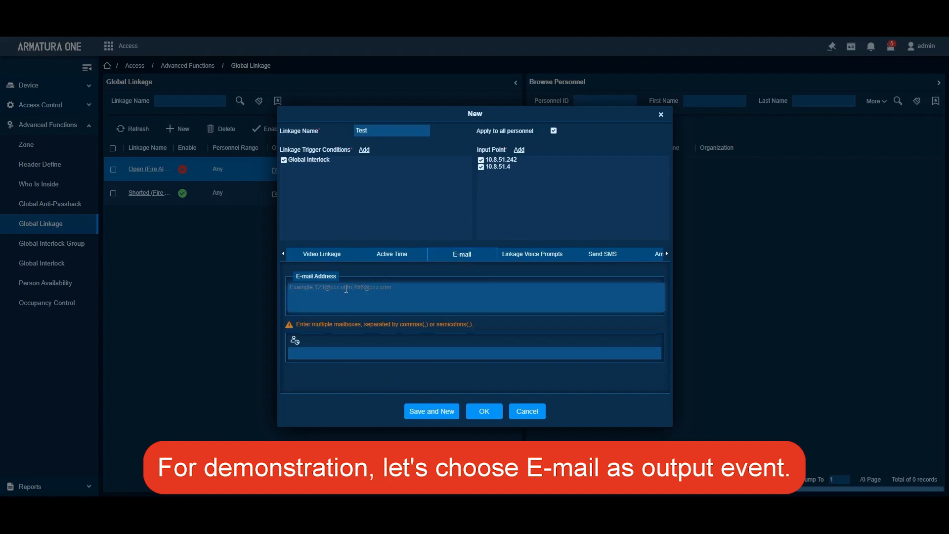
pyautogui.write('*****')
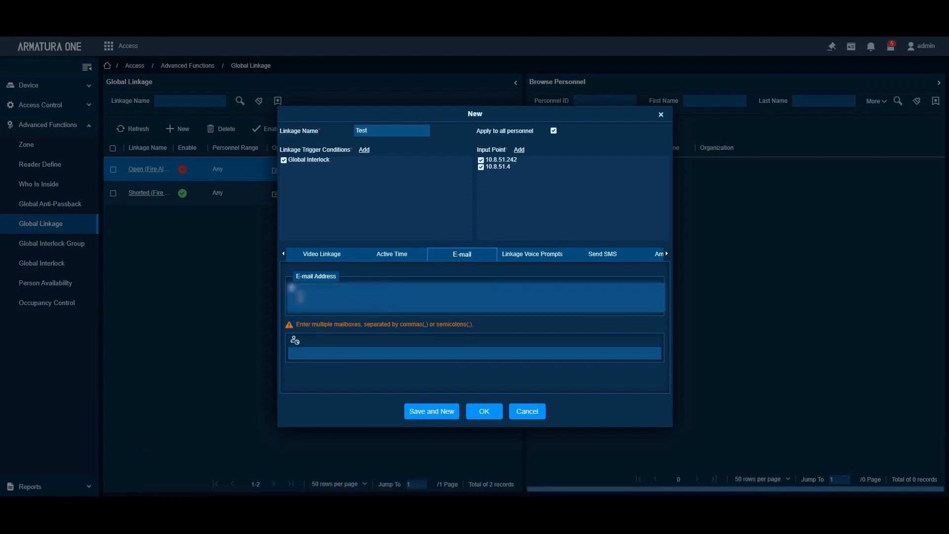
pyautogui.write('****************')
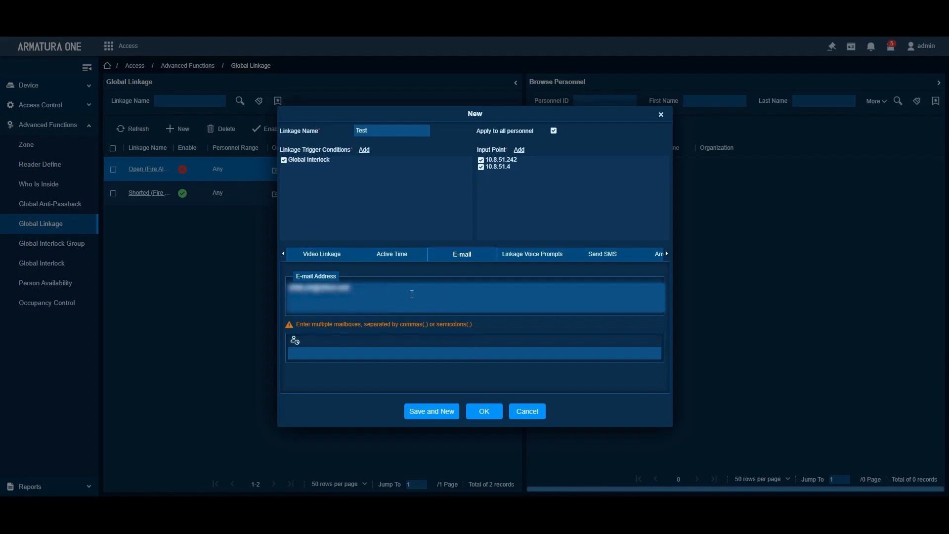
pyautogui.click(283, 254)
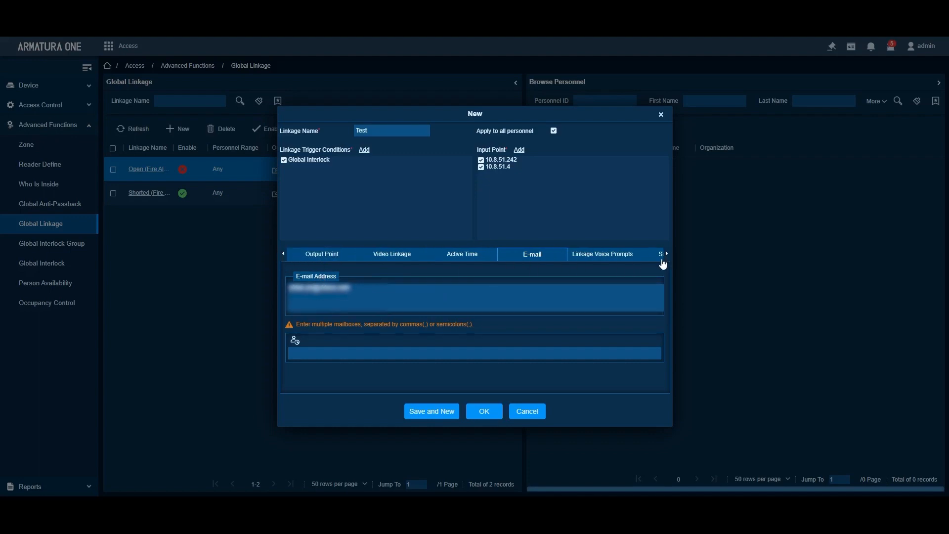
pyautogui.click(395, 296)
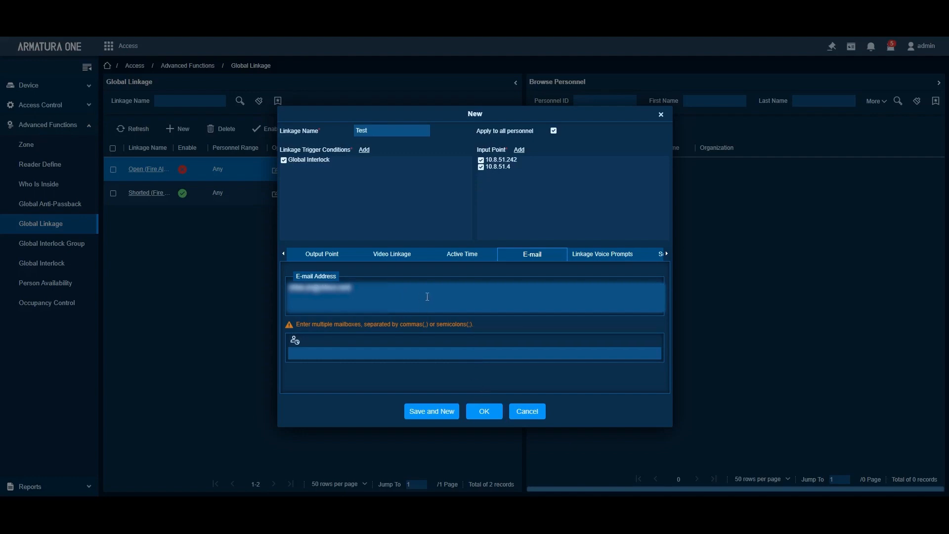
pyautogui.click(483, 413)
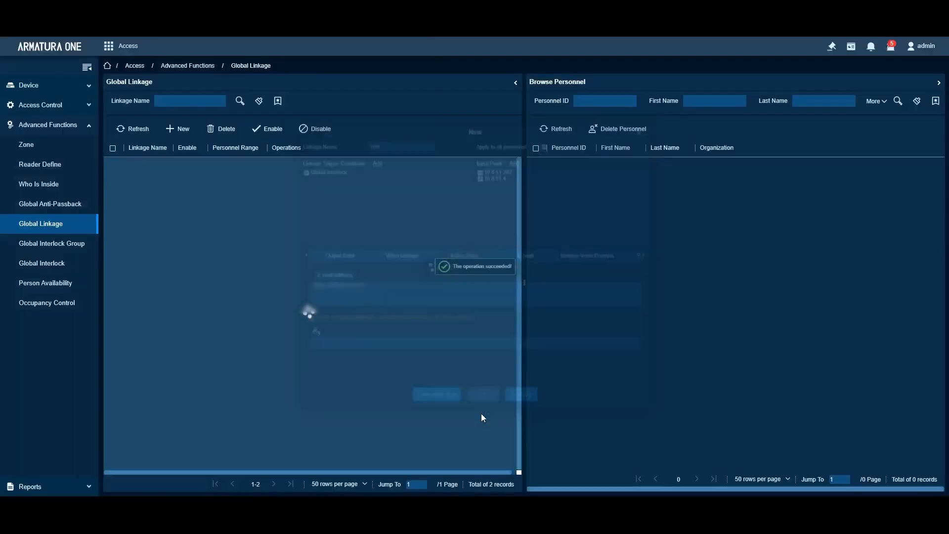